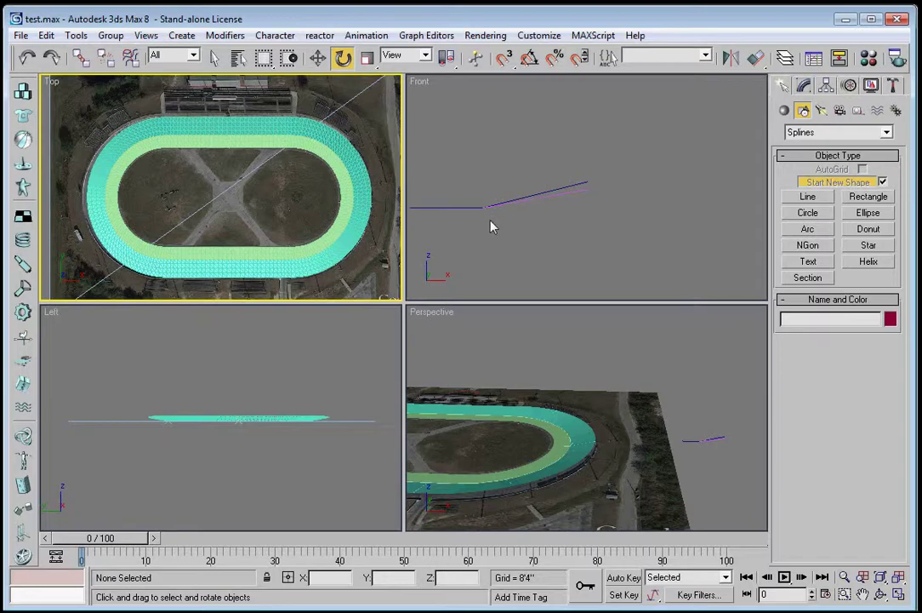
{"action": "left_click", "coordinate": [869, 197]}
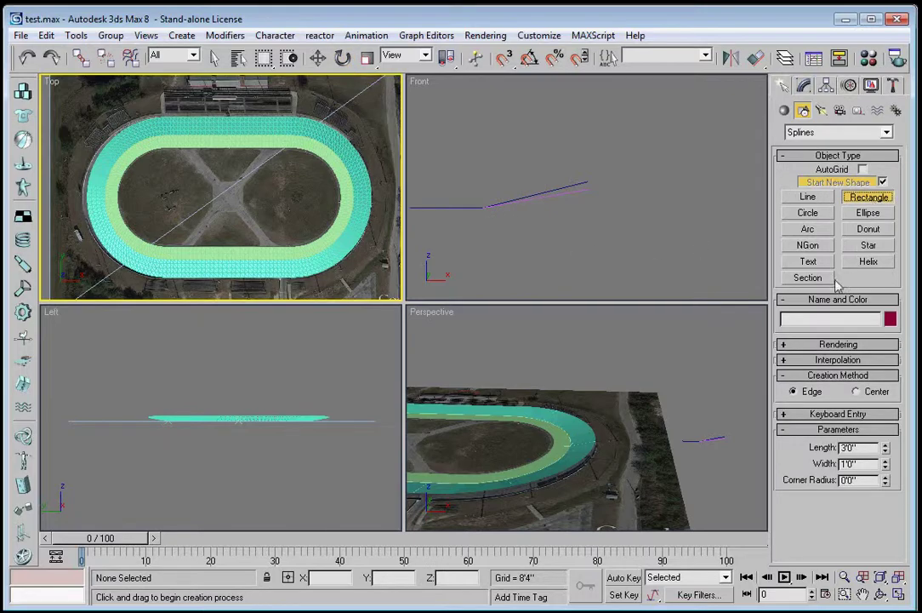
{"action": "left_click", "coordinate": [856, 415]}
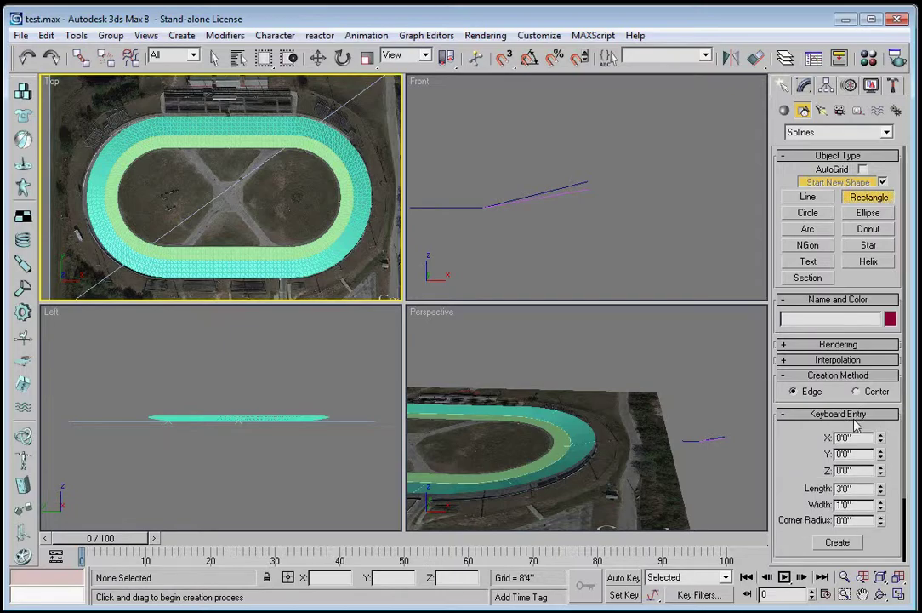
{"action": "left_click", "coordinate": [831, 546]}
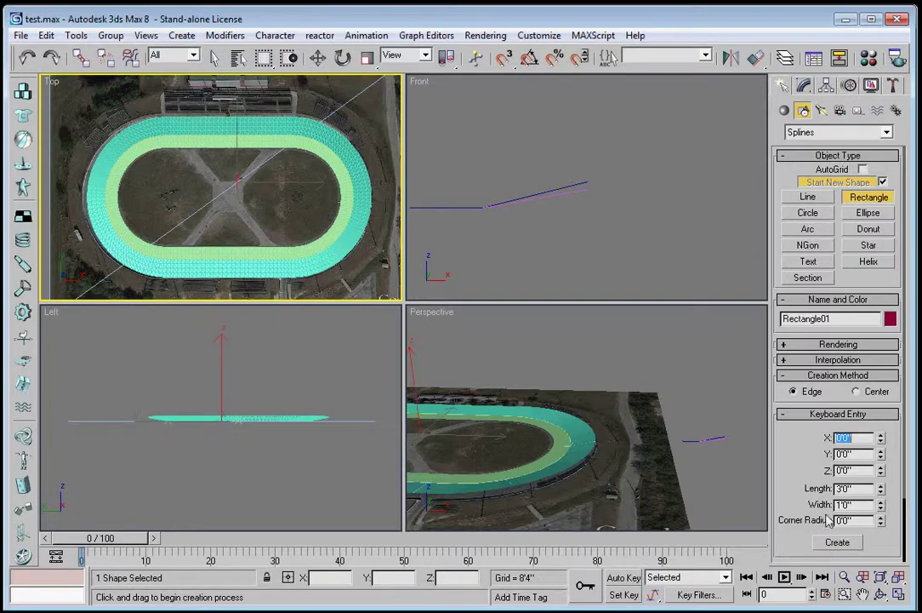
{"action": "key", "text": "w"}
{"action": "left_click_drag", "start_coordinate": [303, 185], "coordinate": [530, 165]}
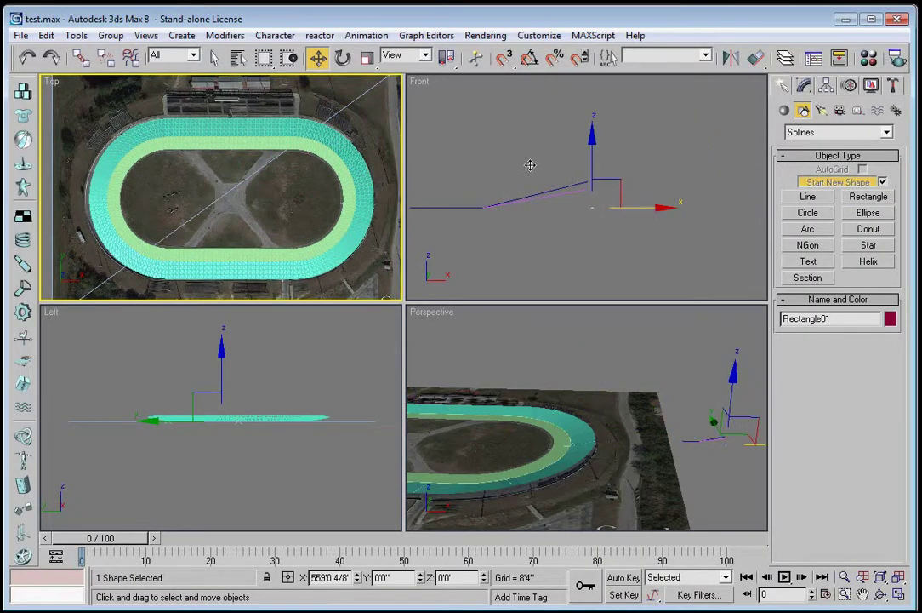
{"action": "left_click", "coordinate": [490, 193]}
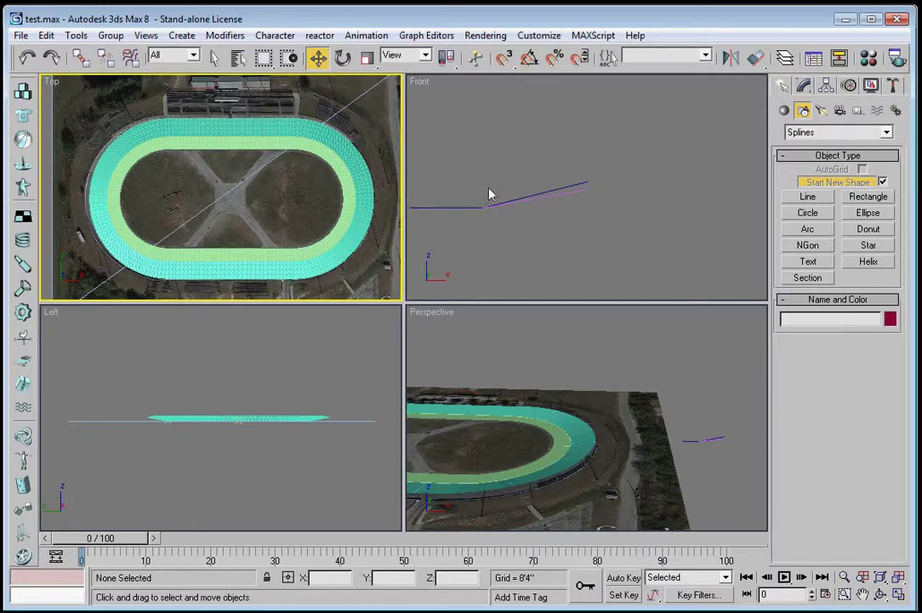
Create a 3'0" by 1'0" rectangle in the front view and shift it along X to about 557'1", near the profile lines' outer ends
{"action": "left_click", "coordinate": [853, 198]}
{"action": "left_click", "coordinate": [838, 414]}
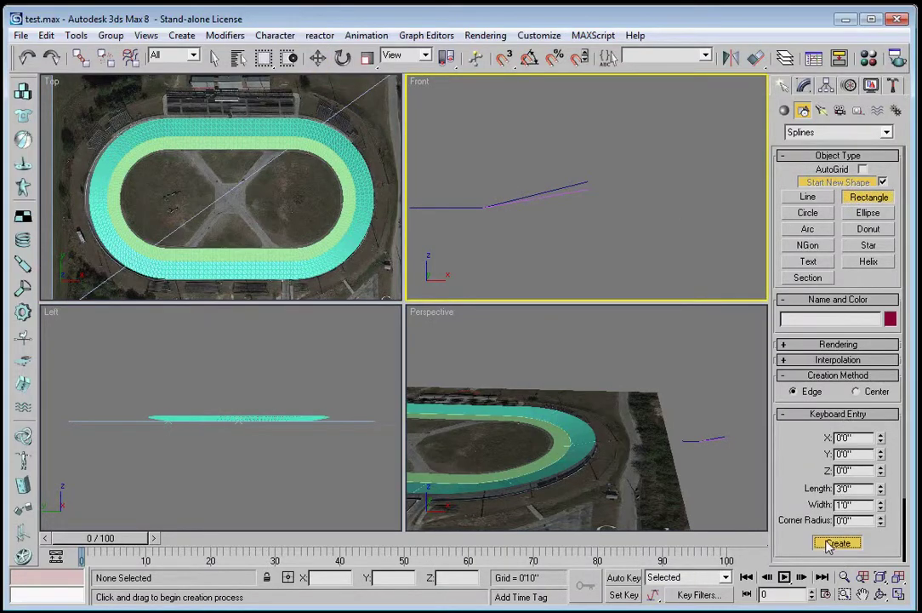
{"action": "left_click", "coordinate": [837, 542]}
{"action": "left_click", "coordinate": [310, 179]}
{"action": "key", "text": "w"}
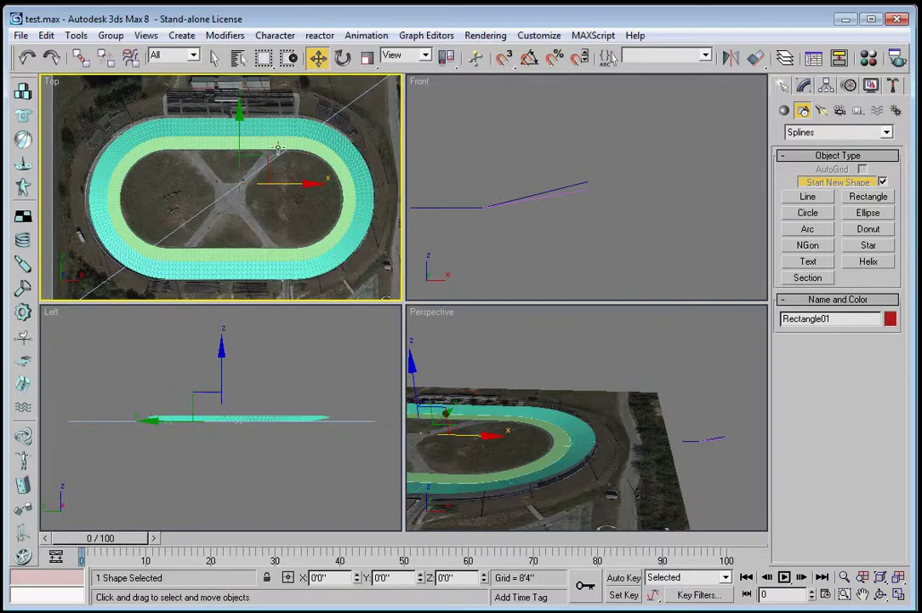
{"action": "left_click_drag", "start_coordinate": [283, 184], "coordinate": [583, 213]}
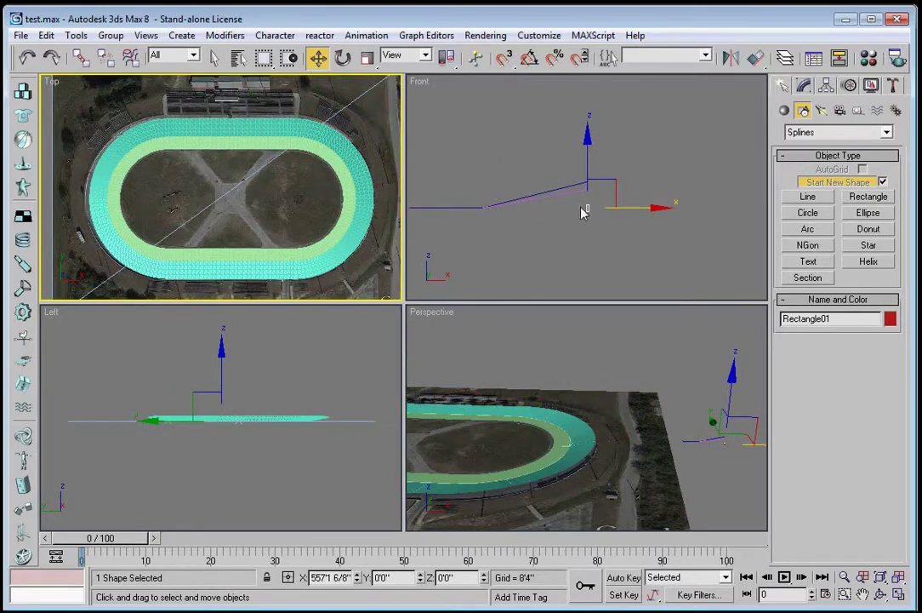
With snapping on, place the rectangle at the pink line's outer end and clone one copy onto the blue line's outer end
{"action": "left_click", "coordinate": [586, 210]}
{"action": "left_click", "coordinate": [899, 595]}
{"action": "scroll", "coordinate": [416, 392], "scroll_direction": "up", "scroll_amount": 3}
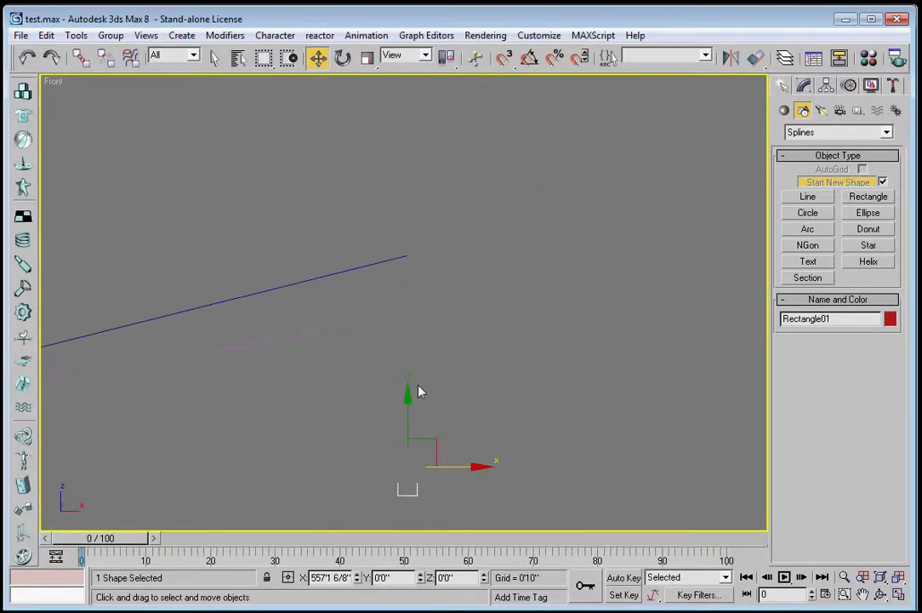
{"action": "middle_click_drag", "start_coordinate": [460, 188], "coordinate": [486, 136]}
{"action": "left_click", "coordinate": [504, 58]}
{"action": "mouse_move", "coordinate": [435, 435]}
{"action": "left_mouse_down"}
{"action": "mouse_move", "coordinate": [465, 294]}
{"action": "mouse_move", "coordinate": [461, 241]}
{"action": "mouse_move", "coordinate": [441, 187]}
{"action": "left_mouse_up"}
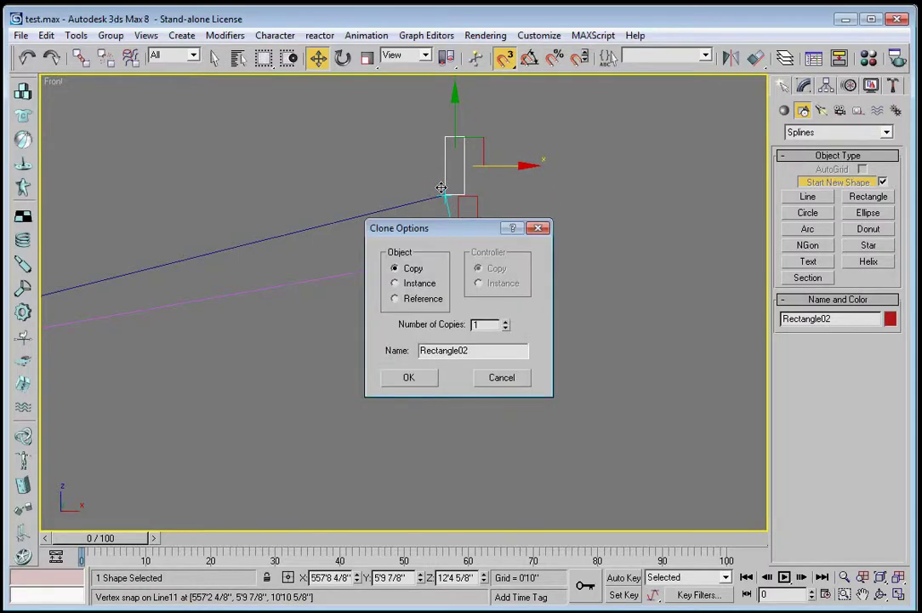
{"action": "left_click", "coordinate": [417, 377]}
{"action": "middle_click_drag", "start_coordinate": [480, 251], "coordinate": [451, 251]}
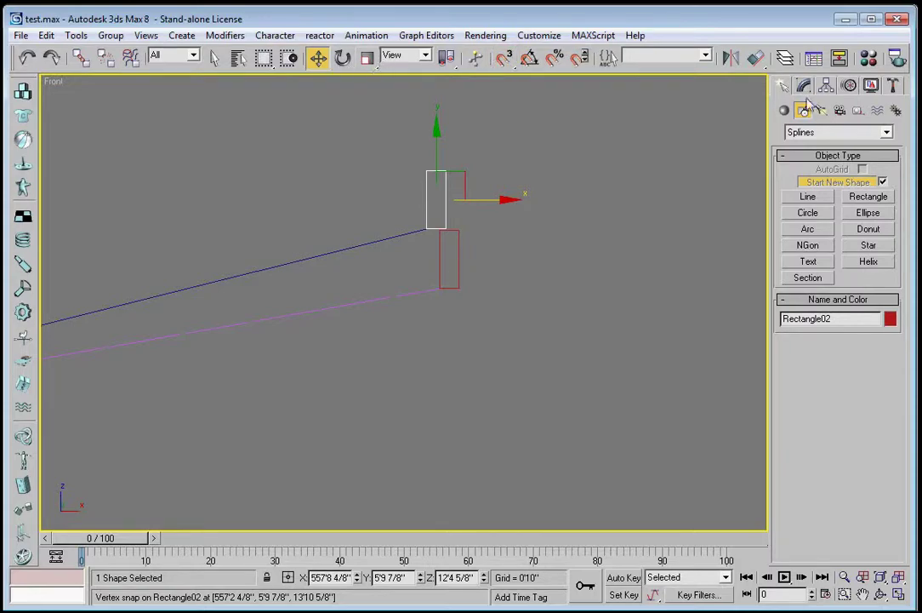
Rotate the upper rectangle to stand perpendicular to the blue line and snap its lower corner back onto the line's end
{"action": "middle_click_drag", "start_coordinate": [404, 270], "coordinate": [533, 325]}
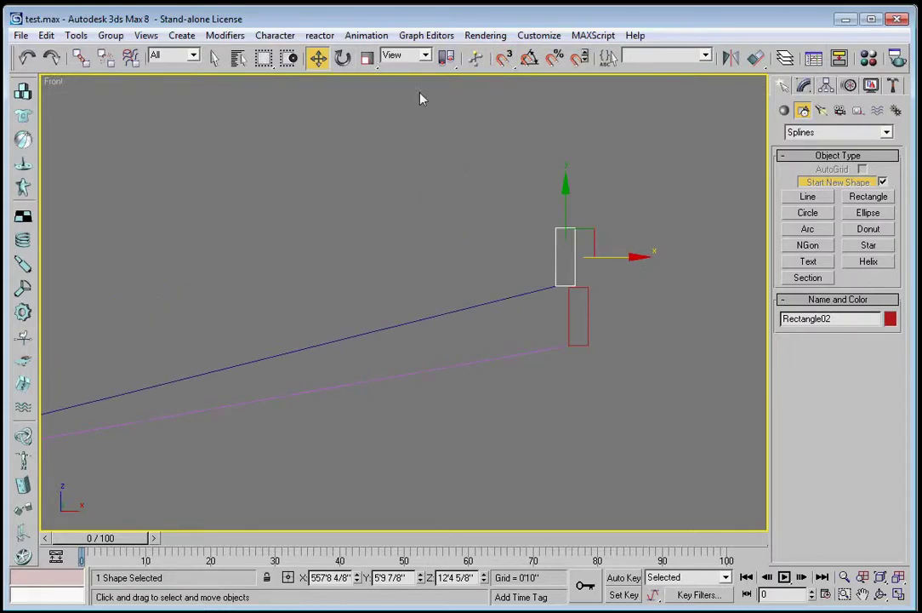
{"action": "left_click", "coordinate": [343, 60]}
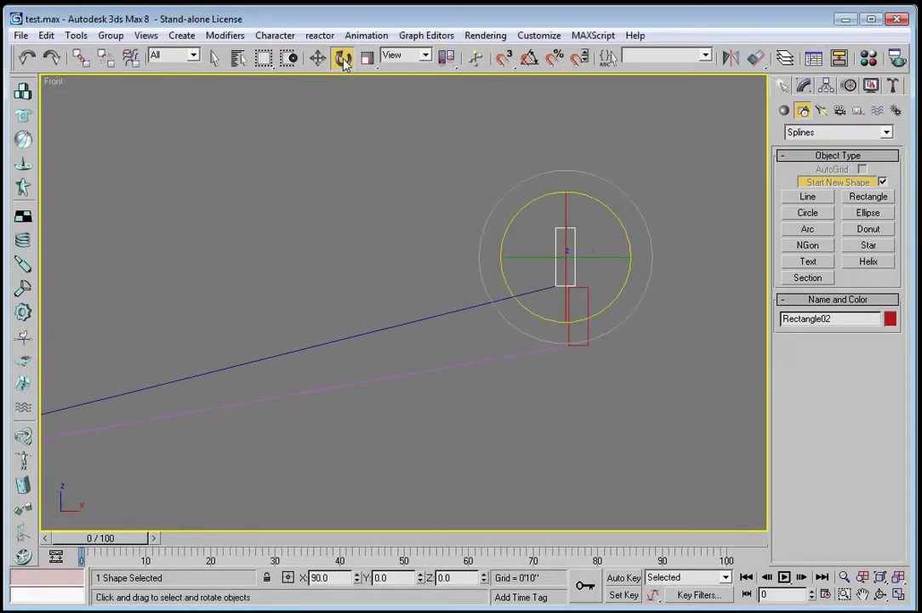
{"action": "middle_click_drag", "start_coordinate": [400, 309], "coordinate": [338, 308]}
{"action": "key", "text": "F12"}
{"action": "left_click_drag", "start_coordinate": [618, 484], "coordinate": [634, 590]}
{"action": "left_click", "coordinate": [317, 58]}
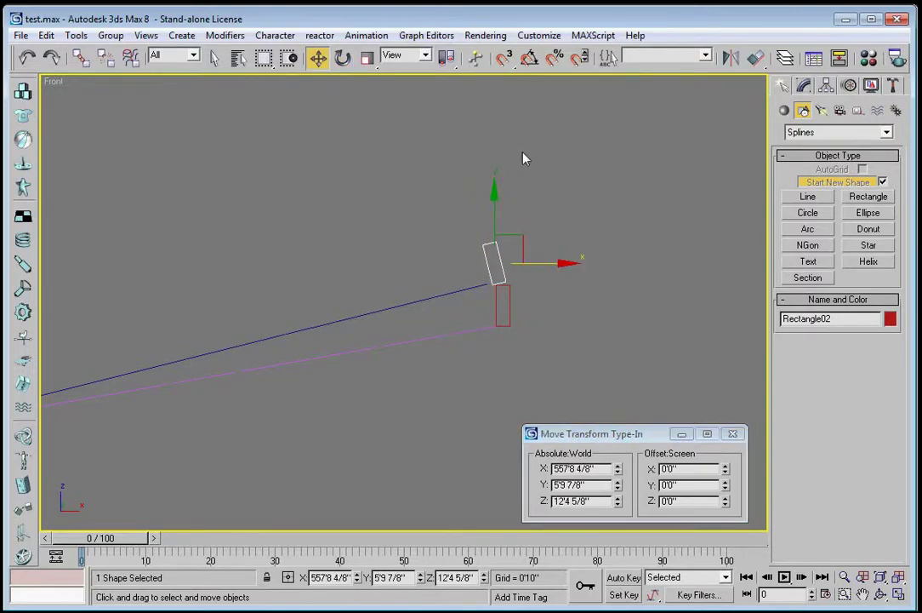
{"action": "left_click", "coordinate": [508, 60]}
{"action": "left_click_drag", "start_coordinate": [493, 285], "coordinate": [487, 284]}
Rotate the lower rectangle to -10.0 about Y and snap its lower corner back onto the pink line's end
{"action": "left_click", "coordinate": [505, 311]}
{"action": "key", "text": "e"}
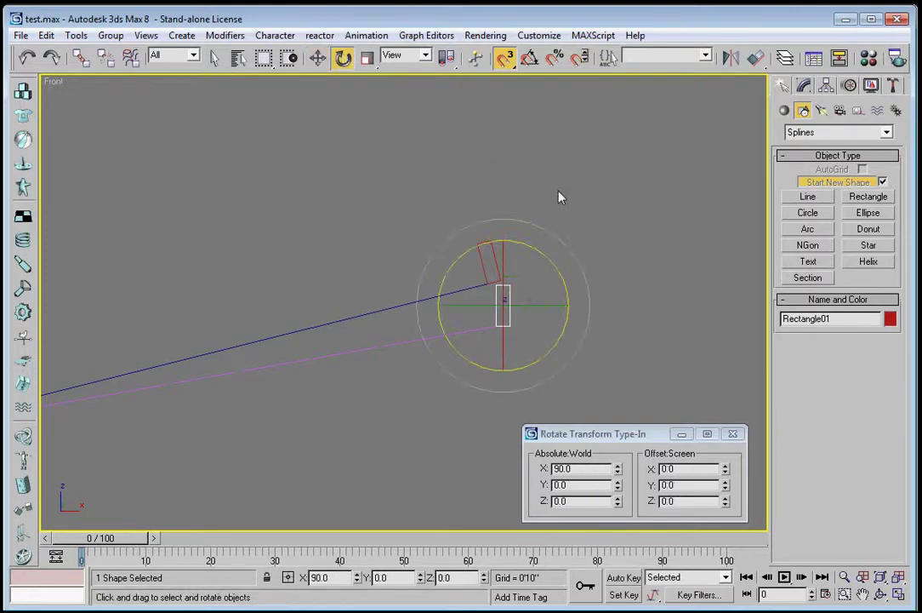
{"action": "left_click_drag", "start_coordinate": [620, 490], "coordinate": [655, 558]}
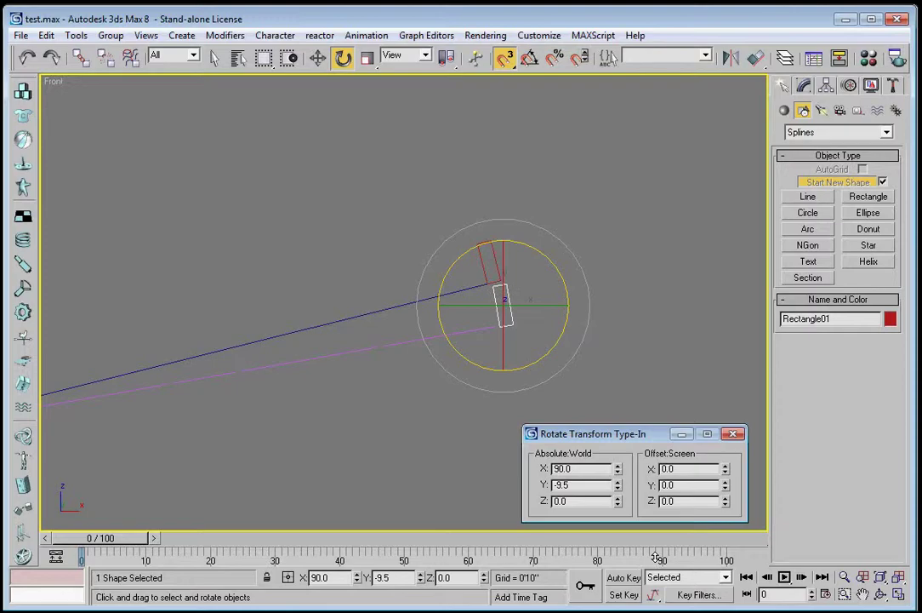
{"action": "left_click", "coordinate": [620, 489]}
{"action": "left_click", "coordinate": [619, 489]}
{"action": "left_click", "coordinate": [619, 489]}
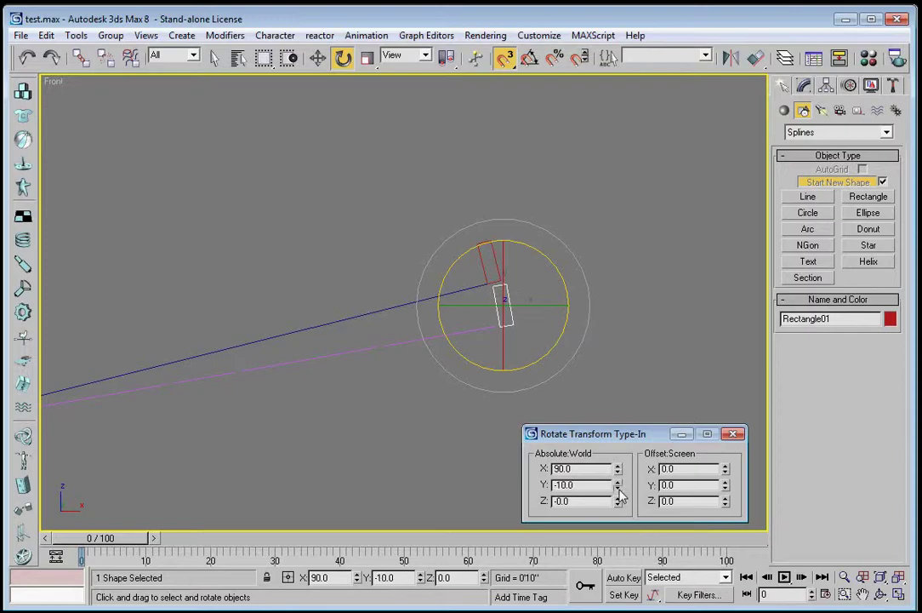
{"action": "left_click", "coordinate": [319, 58]}
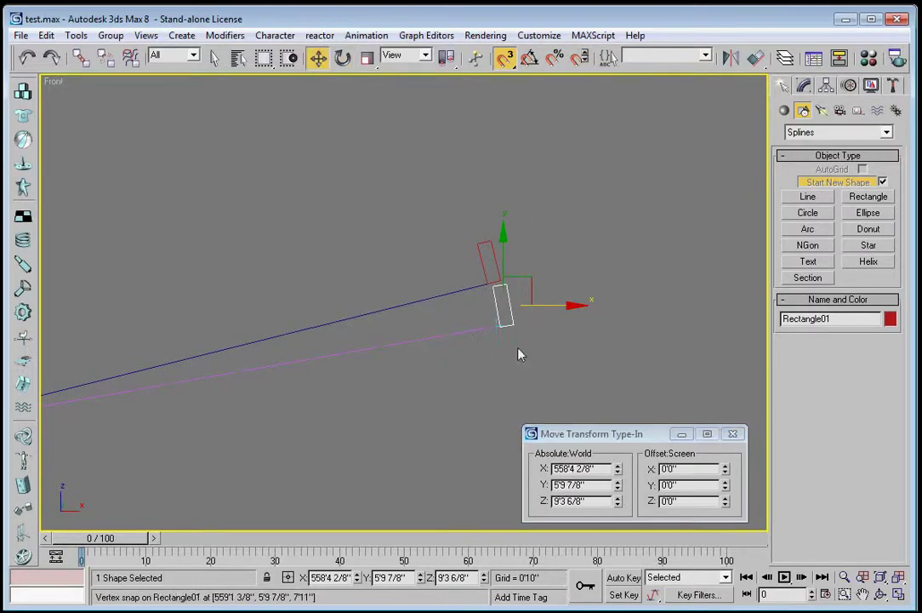
{"action": "left_click", "coordinate": [657, 370]}
{"action": "middle_click_drag", "start_coordinate": [516, 379], "coordinate": [362, 416]}
{"action": "middle_click_drag", "start_coordinate": [284, 360], "coordinate": [422, 350]}
{"action": "scroll", "coordinate": [359, 357], "scroll_direction": "up", "scroll_amount": 1}
{"action": "scroll", "coordinate": [151, 211], "scroll_direction": "down", "scroll_amount": 1}
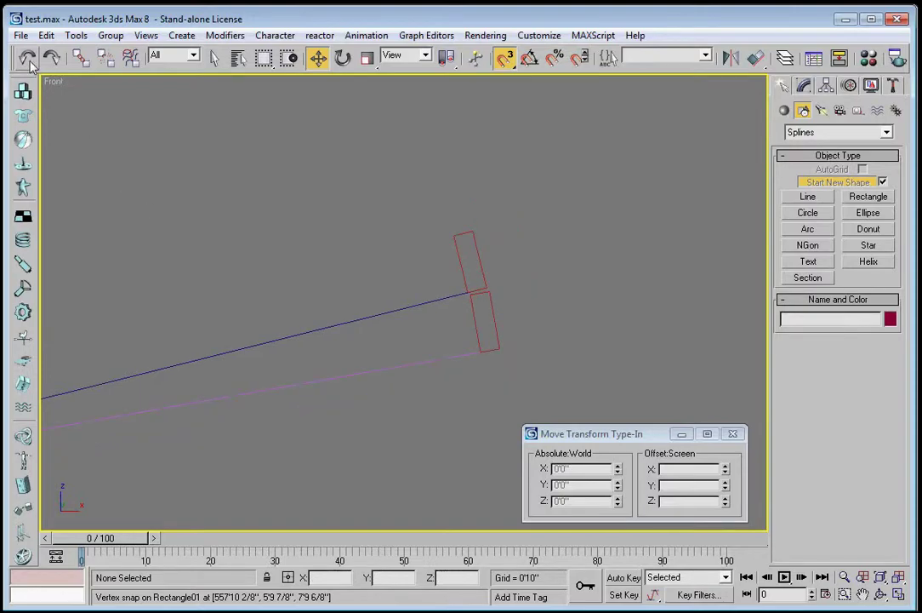
Undo the rotations and repositioning of both rectangles
{"action": "left_click", "coordinate": [28, 59]}
{"action": "left_click", "coordinate": [28, 59]}
{"action": "left_click", "coordinate": [28, 59]}
{"action": "left_click", "coordinate": [28, 58]}
{"action": "left_click", "coordinate": [28, 59]}
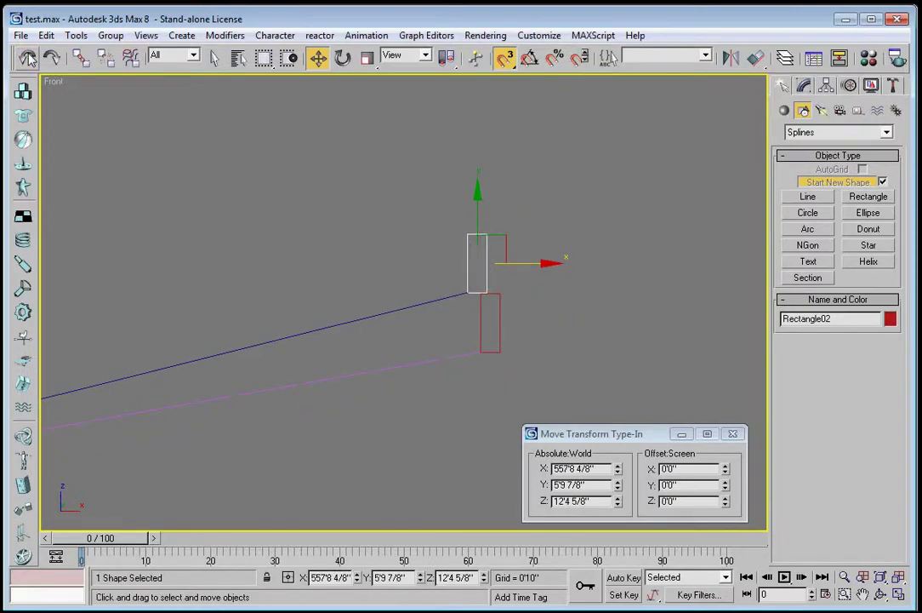
{"action": "left_click", "coordinate": [540, 285]}
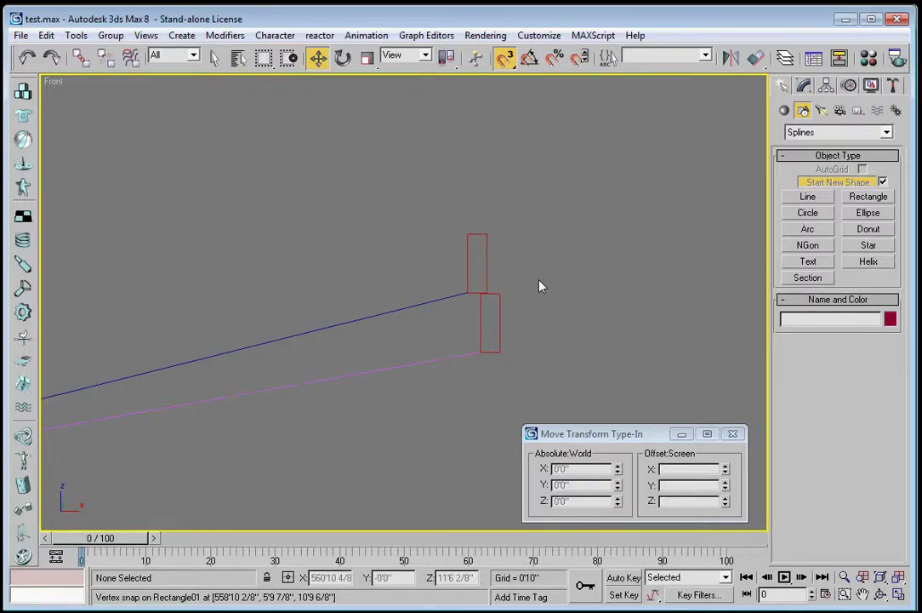
Trace the lower rectangle's two sides and top edge with a vertex-snapped line, leaving the base open
{"action": "middle_click_drag", "start_coordinate": [554, 324], "coordinate": [531, 296]}
{"action": "scroll", "coordinate": [536, 294], "scroll_direction": "up", "scroll_amount": 3}
{"action": "middle_click_drag", "start_coordinate": [619, 190], "coordinate": [469, 283]}
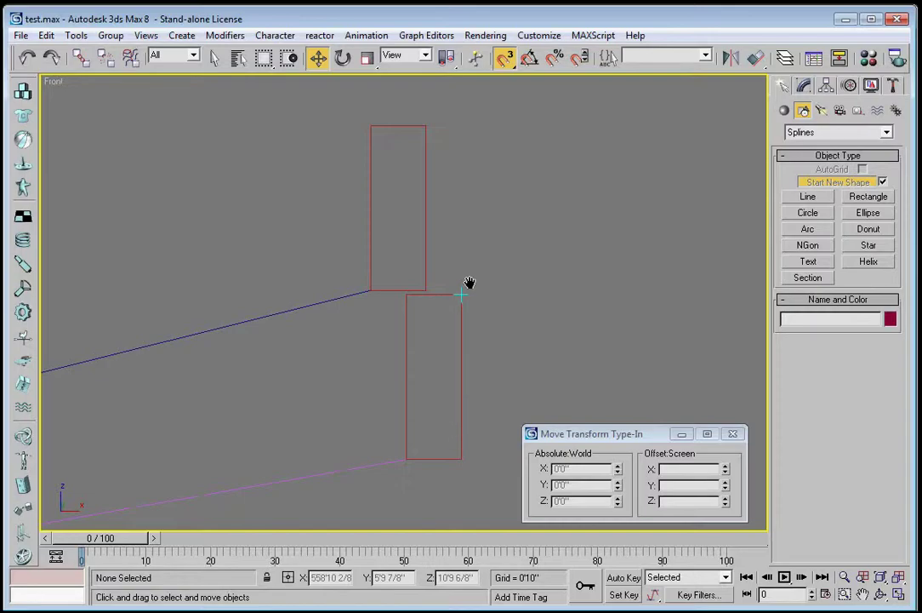
{"action": "left_click", "coordinate": [461, 296]}
{"action": "scroll", "coordinate": [528, 269], "scroll_direction": "down", "scroll_amount": 3}
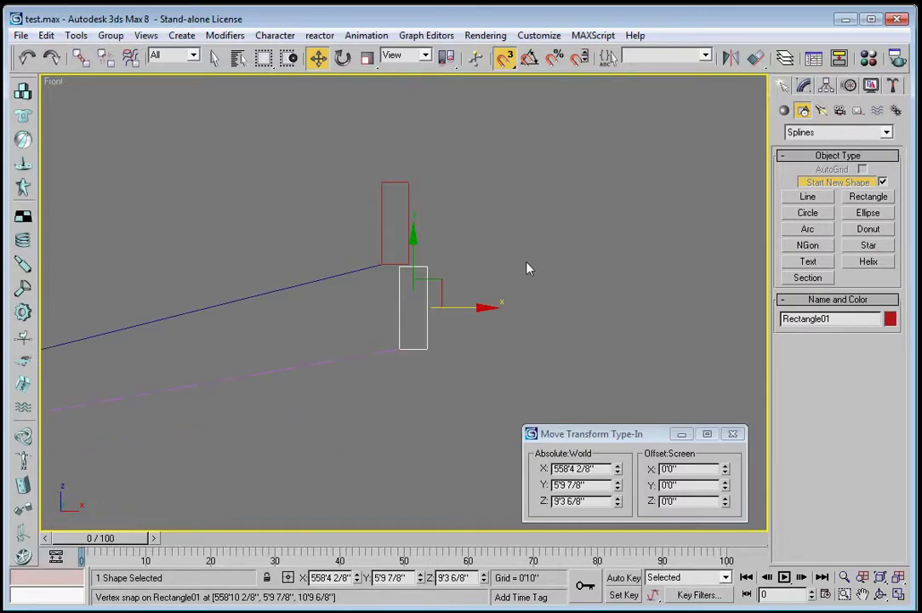
{"action": "left_click", "coordinate": [805, 196]}
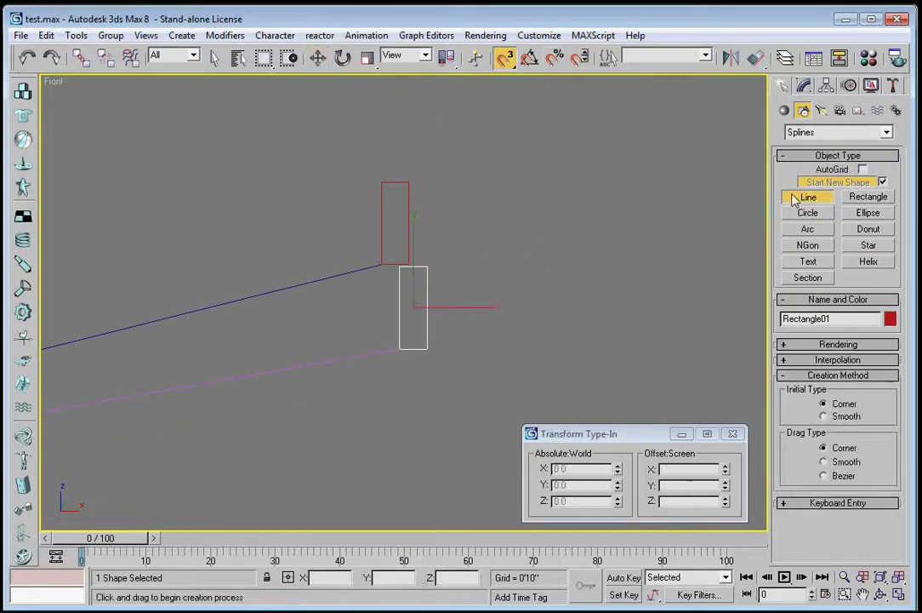
{"action": "left_click", "coordinate": [438, 352]}
{"action": "left_click", "coordinate": [397, 267]}
{"action": "left_click", "coordinate": [399, 348]}
{"action": "right_click", "coordinate": [398, 324]}
Trace the upper rectangle's two sides and top edge with another snapped line, ending at the blue line's end
{"action": "left_click", "coordinate": [412, 262]}
{"action": "left_click", "coordinate": [409, 179]}
{"action": "left_click", "coordinate": [381, 179]}
{"action": "left_click", "coordinate": [380, 267]}
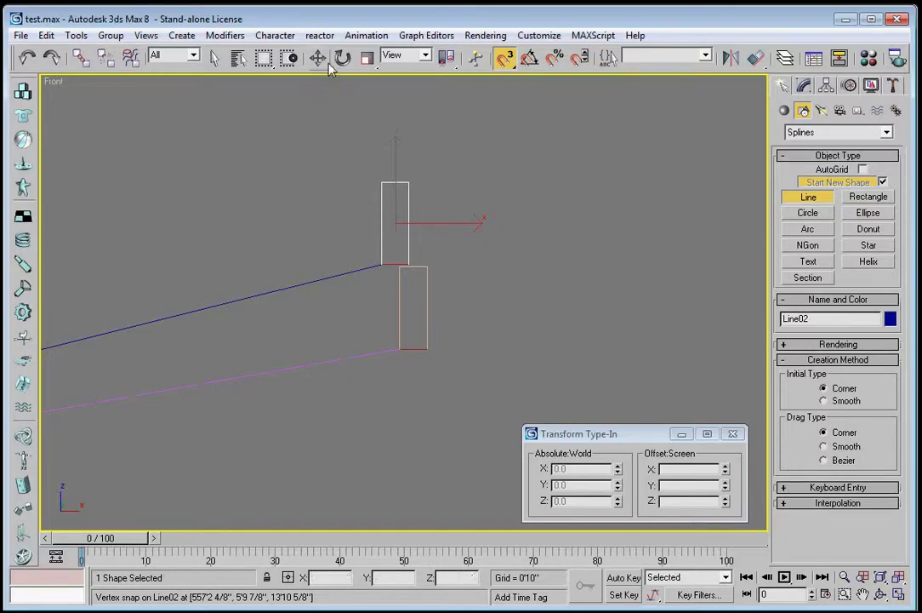
Delete both original rectangles, keeping only the traced open outlines
{"action": "left_click", "coordinate": [318, 57]}
{"action": "left_click", "coordinate": [416, 346]}
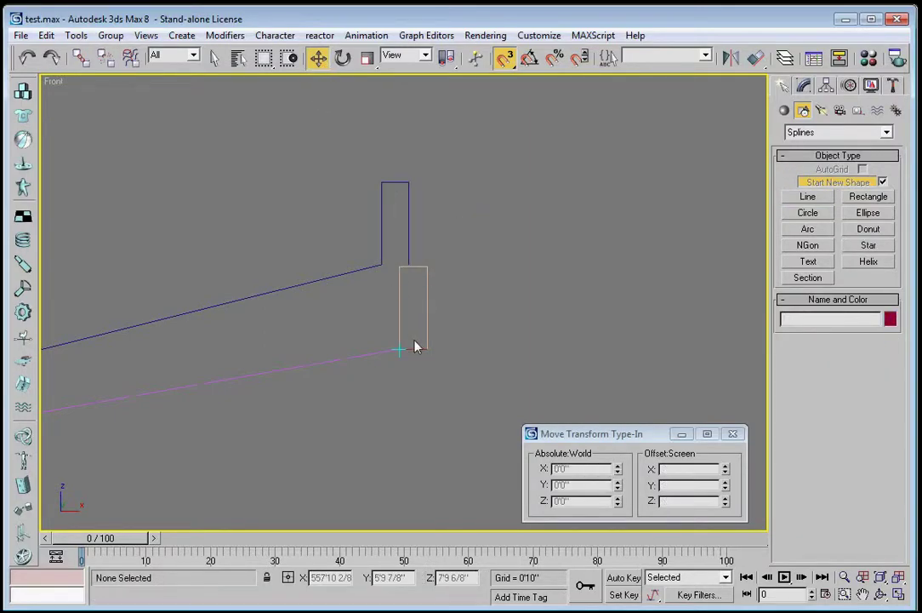
{"action": "left_click", "coordinate": [419, 349]}
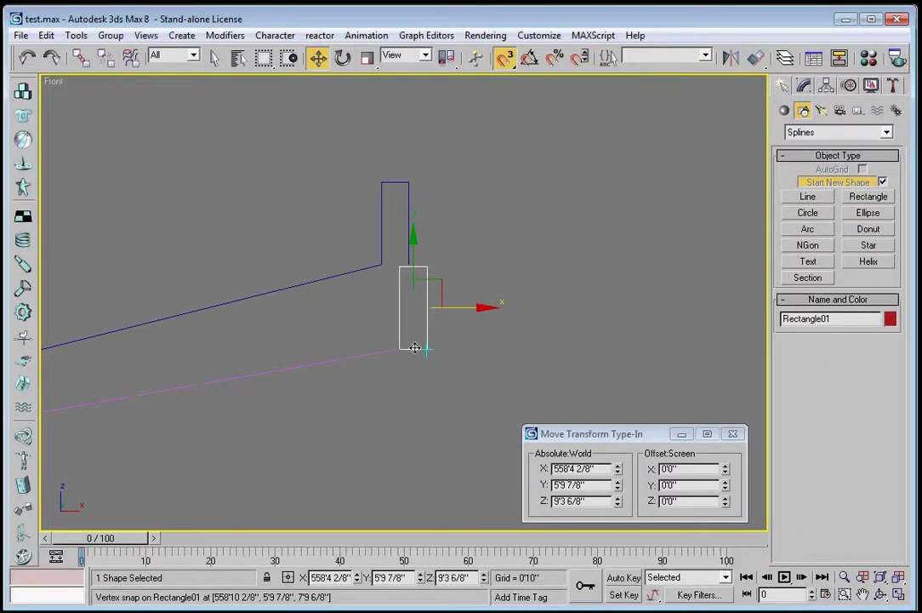
Break the lower wall outline at its upper outer vertex
{"action": "left_click", "coordinate": [804, 86]}
{"action": "left_click", "coordinate": [821, 365]}
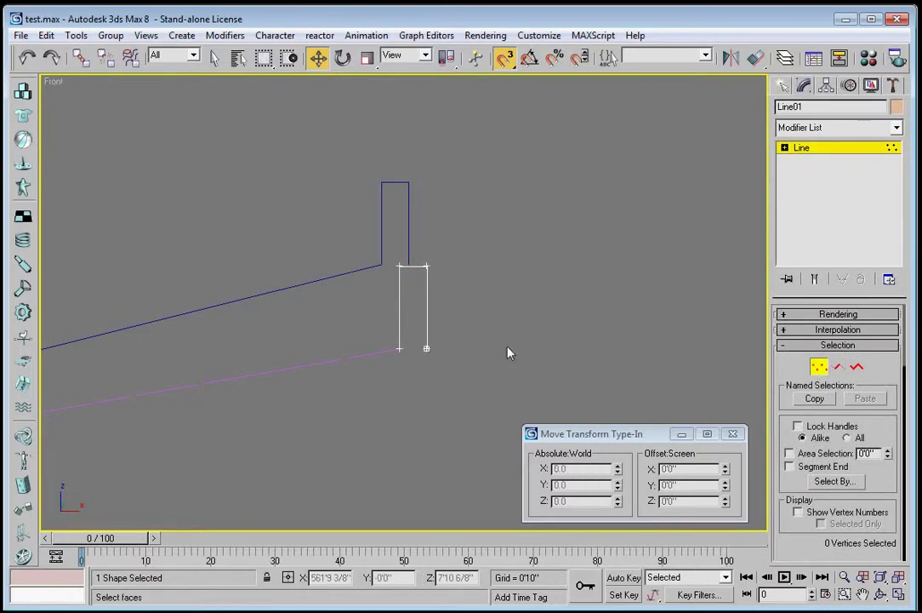
{"action": "left_click_drag", "start_coordinate": [455, 292], "coordinate": [413, 235]}
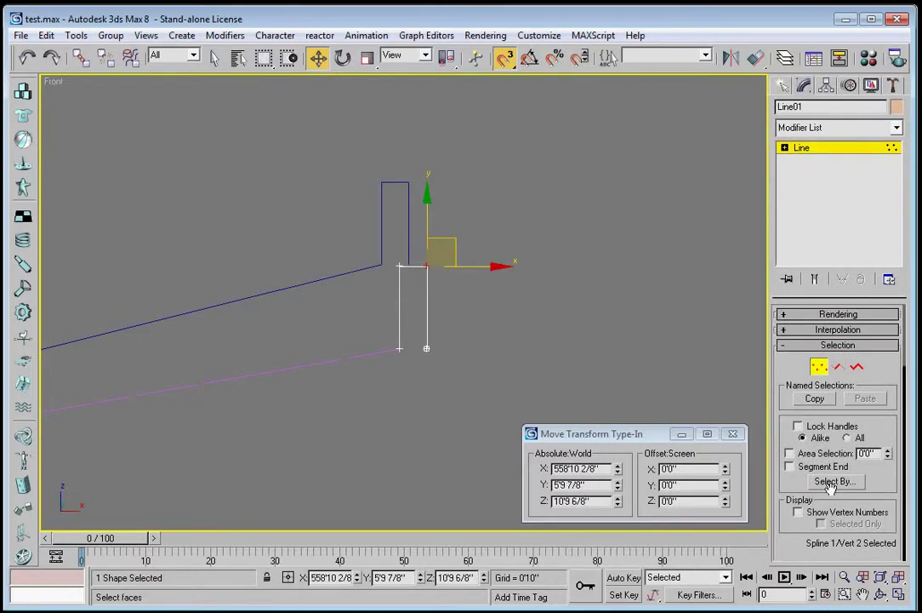
{"action": "scroll", "coordinate": [800, 415], "scroll_direction": "down", "scroll_amount": 5}
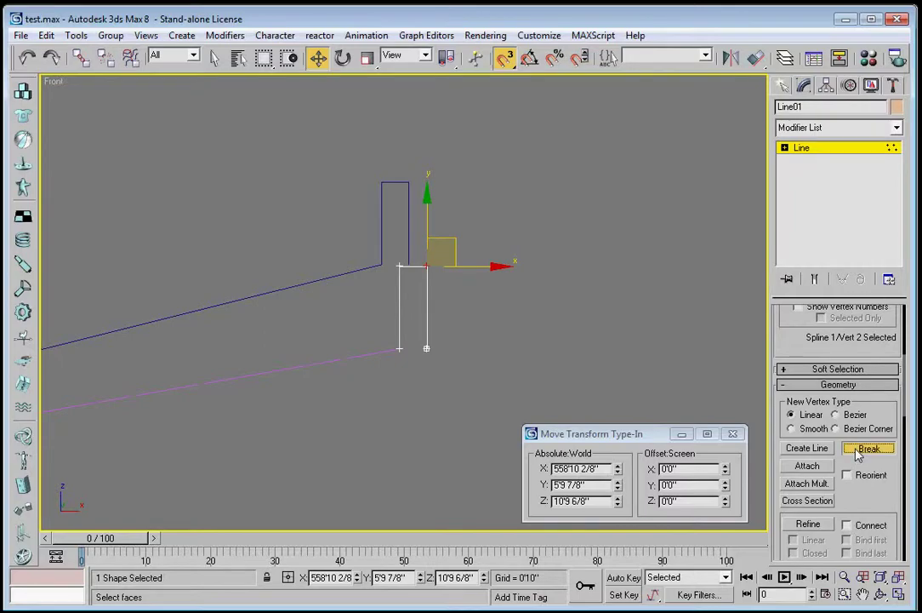
{"action": "left_click", "coordinate": [868, 448]}
{"action": "left_click", "coordinate": [784, 84]}
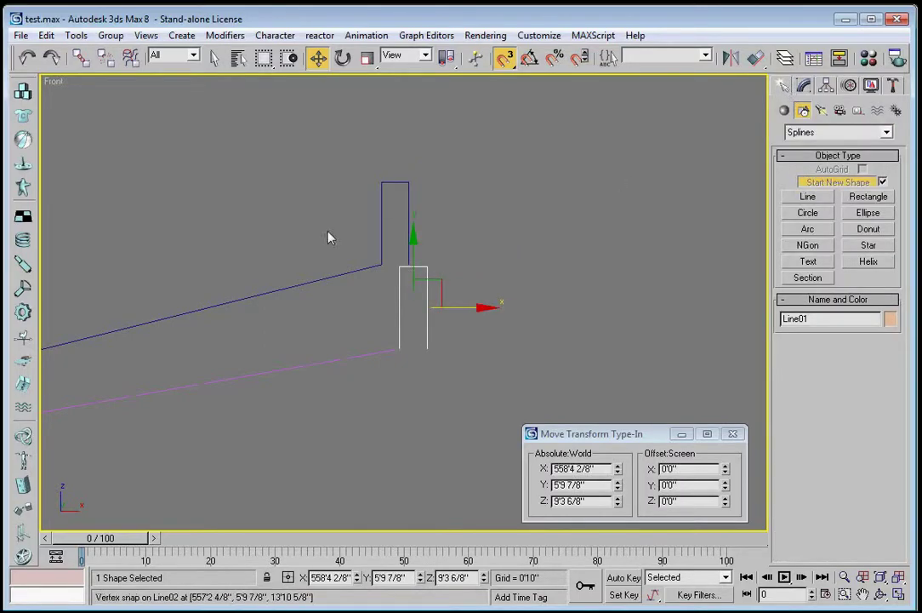
Break the upper wall outline at its upper outer vertex
{"action": "left_click", "coordinate": [409, 197]}
{"action": "left_click", "coordinate": [809, 84]}
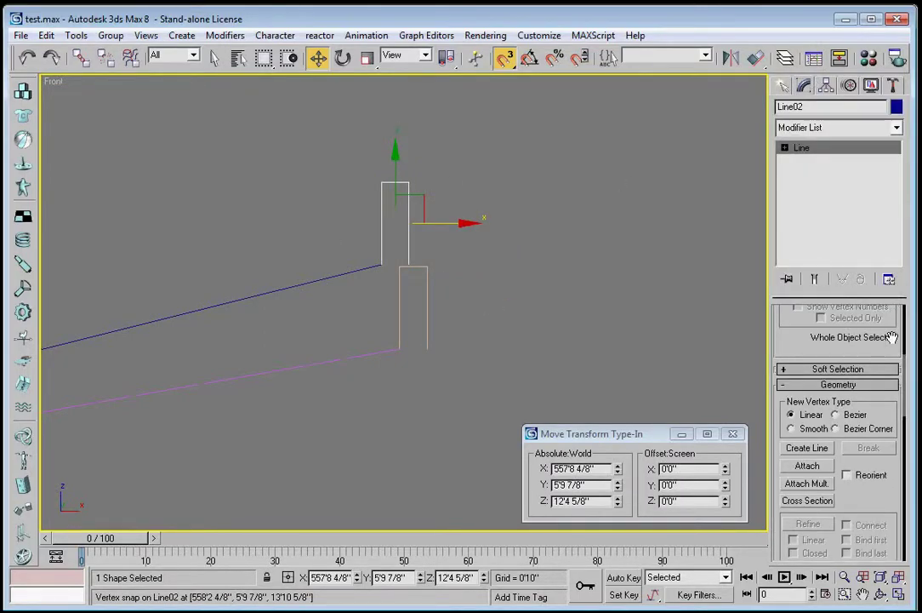
{"action": "scroll", "coordinate": [888, 341], "scroll_direction": "up", "scroll_amount": 5}
{"action": "left_click", "coordinate": [822, 368]}
{"action": "left_click", "coordinate": [409, 182]}
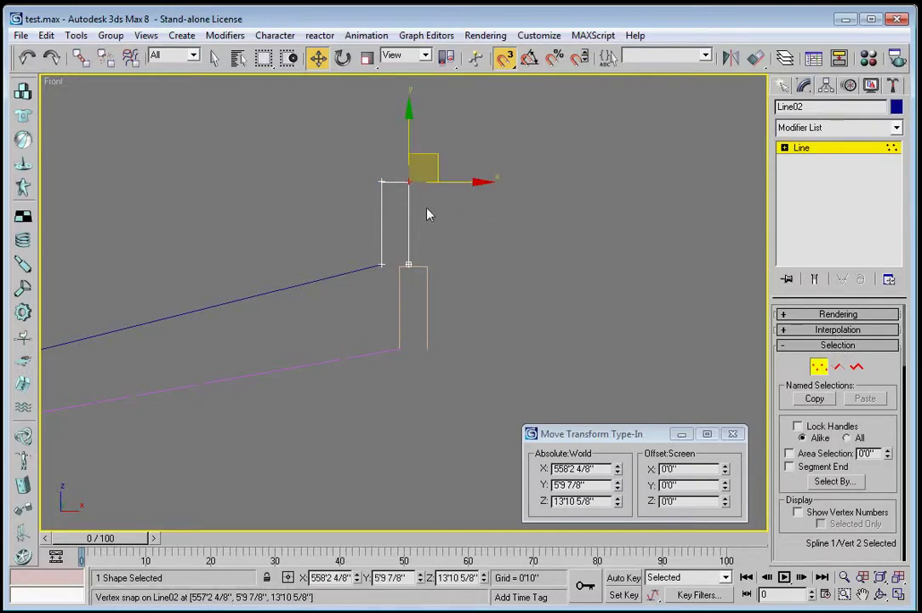
{"action": "scroll", "coordinate": [882, 438], "scroll_direction": "down", "scroll_amount": 5}
{"action": "left_click", "coordinate": [869, 455]}
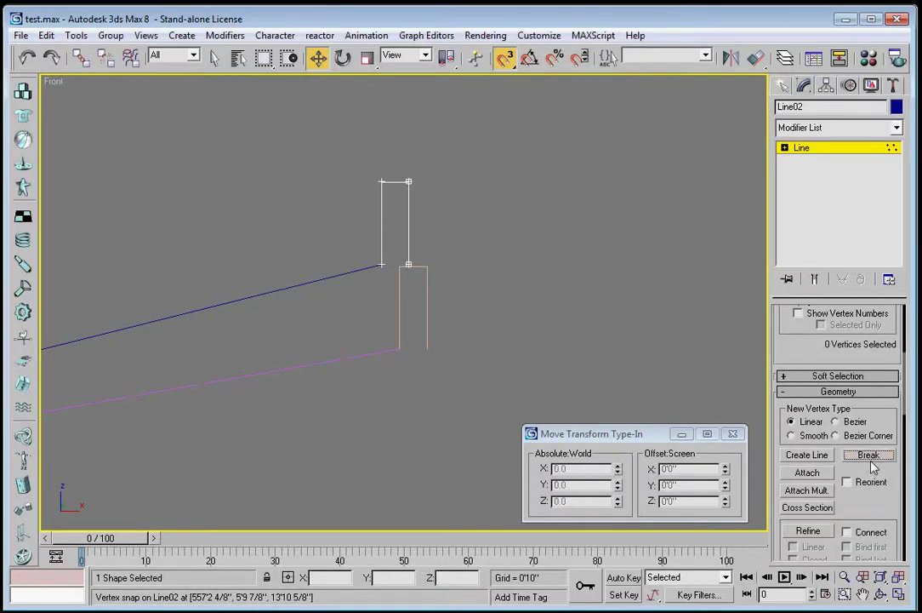
{"action": "left_click", "coordinate": [783, 85]}
{"action": "scroll", "coordinate": [572, 282], "scroll_direction": "down", "scroll_amount": 4}
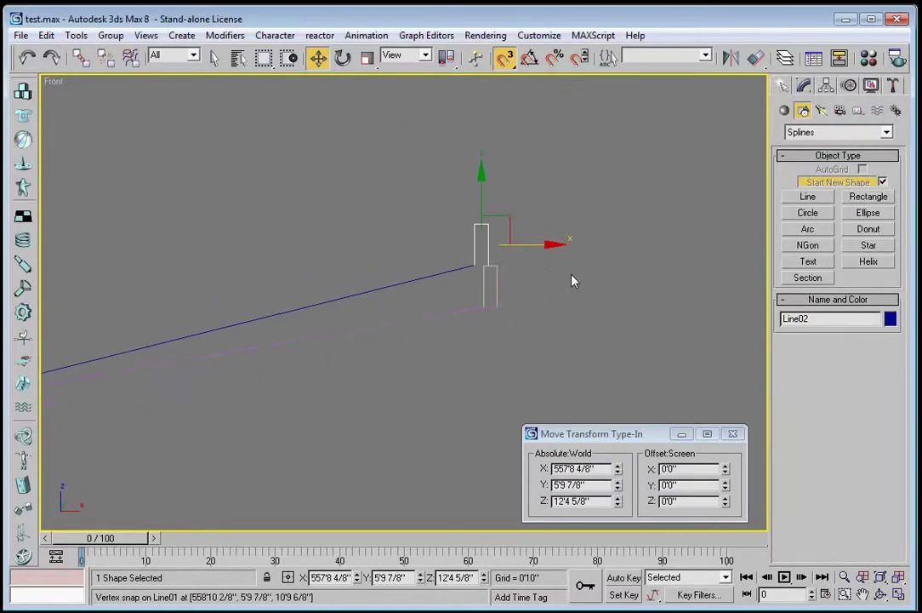
Move the upper wall outline's pivot alone, snapping it to the vertex where the flat line meets the banking lines
{"action": "left_click", "coordinate": [826, 85]}
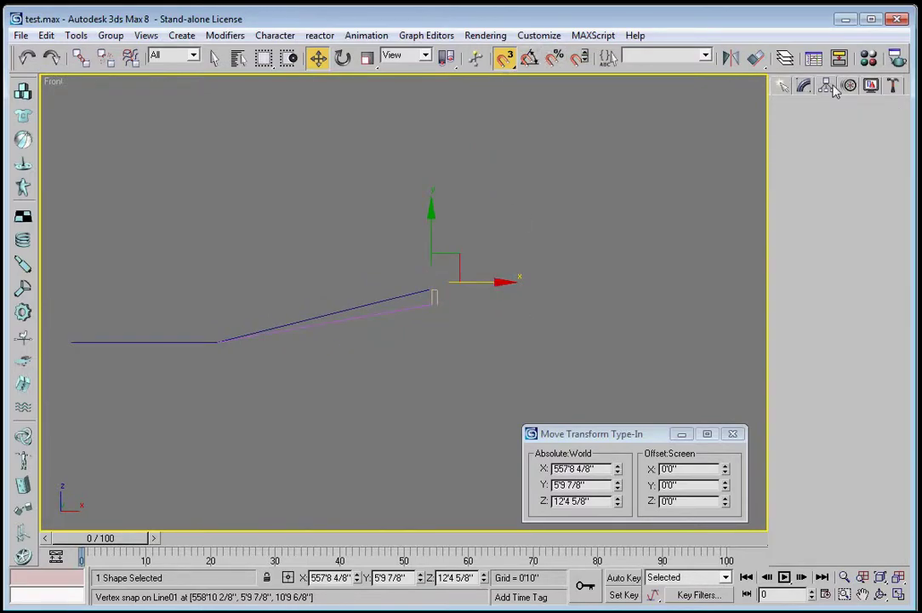
{"action": "left_click", "coordinate": [838, 183]}
{"action": "middle_click_drag", "start_coordinate": [310, 348], "coordinate": [450, 272]}
{"action": "scroll", "coordinate": [451, 266], "scroll_direction": "up", "scroll_amount": 3}
{"action": "middle_click_drag", "start_coordinate": [465, 235], "coordinate": [253, 418]}
{"action": "scroll", "coordinate": [615, 274], "scroll_direction": "down", "scroll_amount": 2}
{"action": "middle_click_drag", "start_coordinate": [537, 257], "coordinate": [566, 228]}
{"action": "left_click_drag", "start_coordinate": [563, 229], "coordinate": [258, 318]}
{"action": "scroll", "coordinate": [256, 319], "scroll_direction": "up", "scroll_amount": 3}
{"action": "scroll", "coordinate": [257, 323], "scroll_direction": "up", "scroll_amount": 2}
{"action": "middle_click_drag", "start_coordinate": [185, 348], "coordinate": [759, 323]}
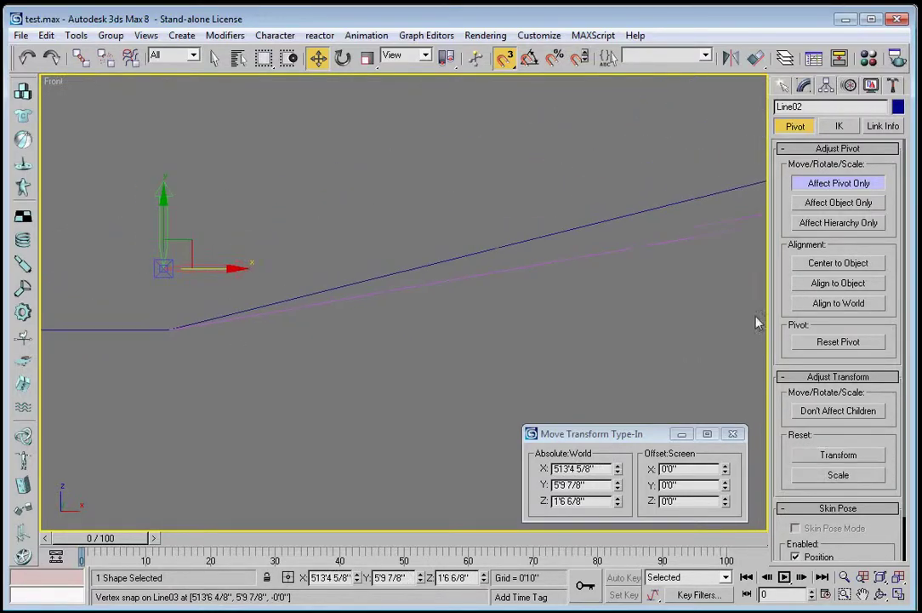
{"action": "left_click_drag", "start_coordinate": [162, 272], "coordinate": [172, 326]}
{"action": "scroll", "coordinate": [477, 291], "scroll_direction": "down", "scroll_amount": 3}
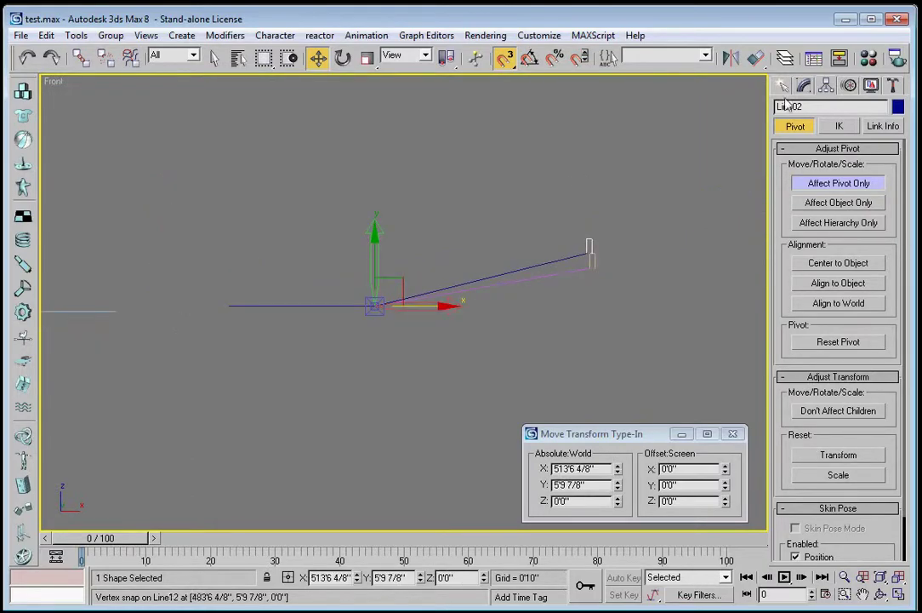
{"action": "left_click", "coordinate": [783, 85]}
Move the lower wall outline's pivot alone, snapping it to the same vertex between the flat and banking lines
{"action": "left_click", "coordinate": [593, 260]}
{"action": "left_click", "coordinate": [827, 86]}
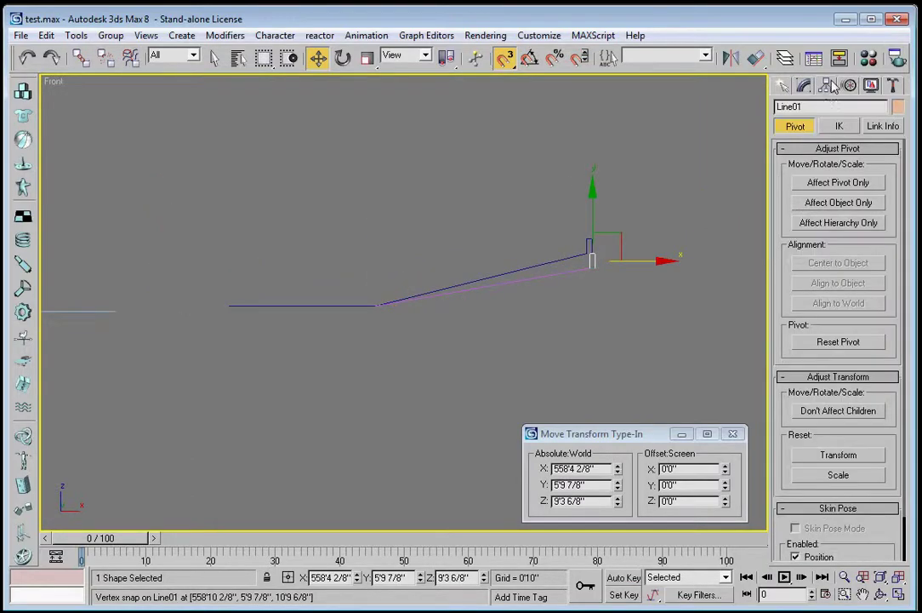
{"action": "left_click", "coordinate": [839, 181]}
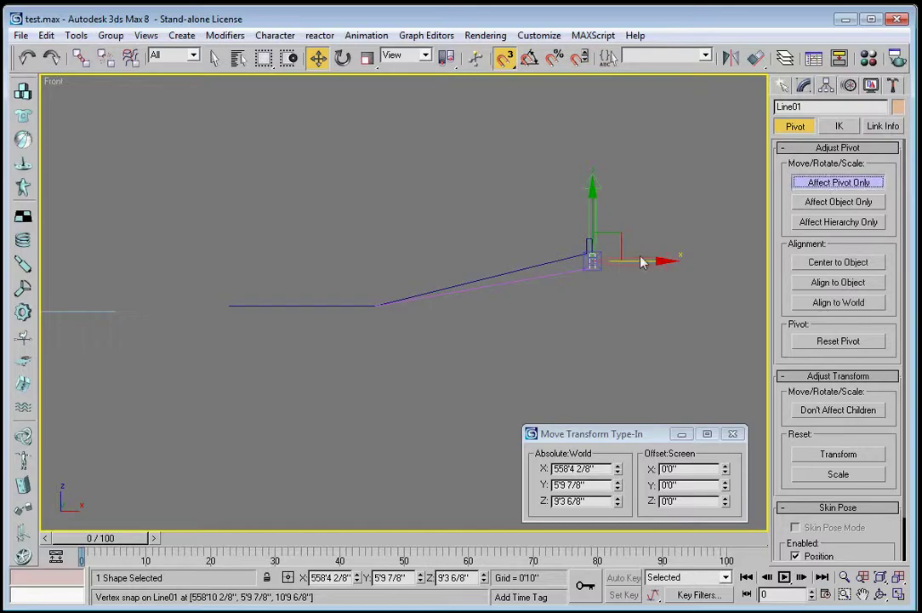
{"action": "left_click_drag", "start_coordinate": [593, 258], "coordinate": [377, 303]}
{"action": "scroll", "coordinate": [366, 315], "scroll_direction": "up", "scroll_amount": 2}
{"action": "middle_click_drag", "start_coordinate": [121, 359], "coordinate": [262, 340]}
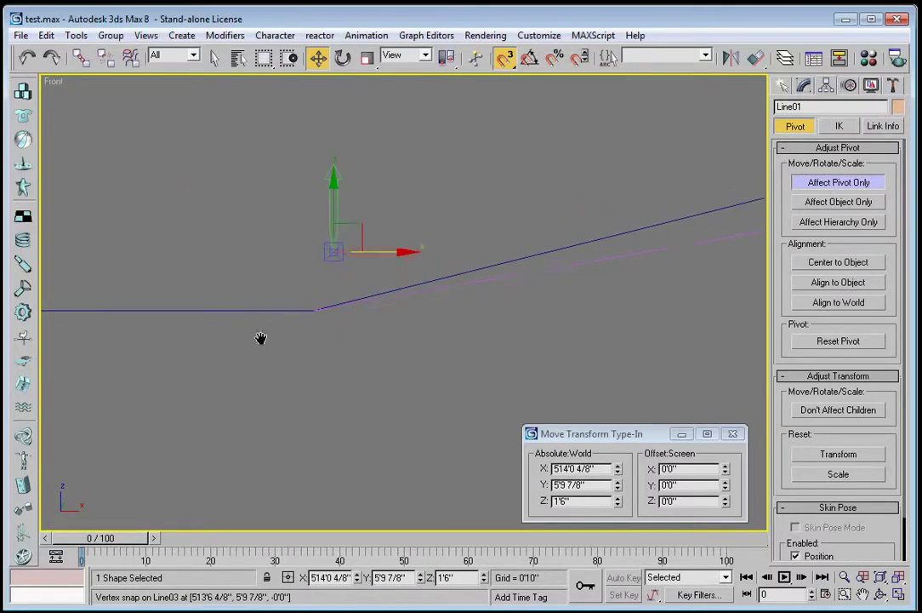
{"action": "left_click_drag", "start_coordinate": [333, 250], "coordinate": [315, 312]}
{"action": "scroll", "coordinate": [644, 206], "scroll_direction": "down", "scroll_amount": 4}
{"action": "middle_click_drag", "start_coordinate": [644, 206], "coordinate": [613, 206]}
{"action": "left_click", "coordinate": [786, 85]}
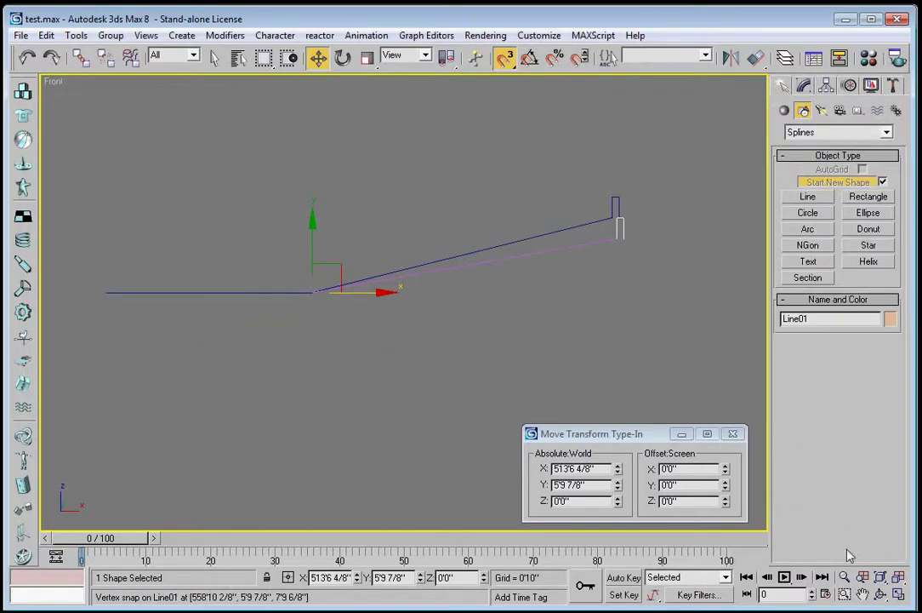
Create a Loft along the oval loft path using the upper wall outline as an instanced shape
{"action": "left_click", "coordinate": [614, 201]}
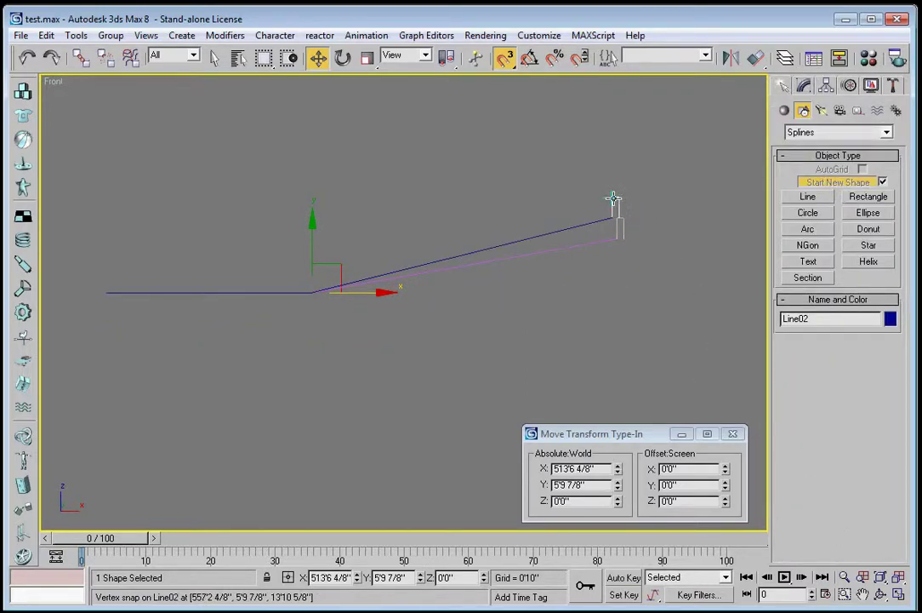
{"action": "left_click", "coordinate": [899, 596]}
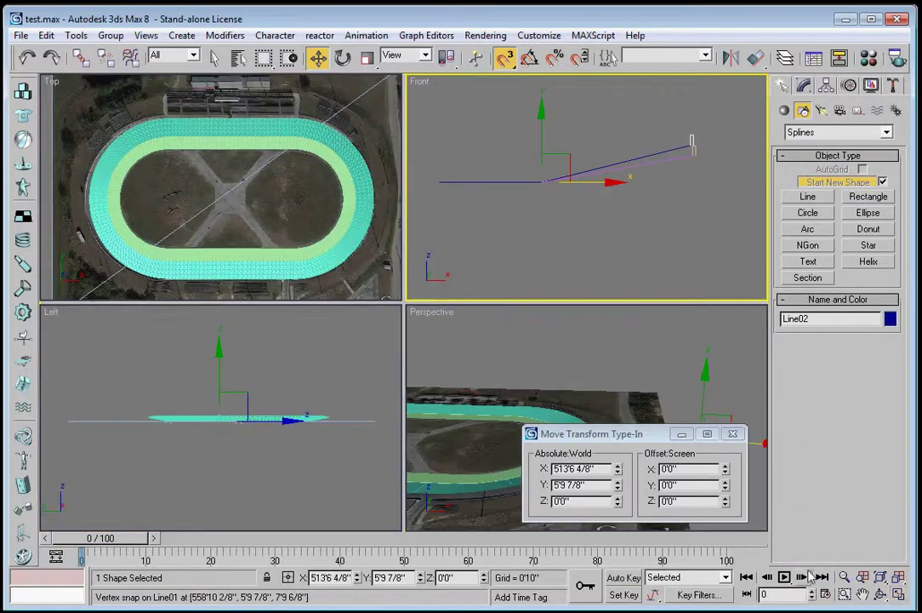
{"action": "left_click", "coordinate": [356, 192]}
{"action": "left_click", "coordinate": [356, 192]}
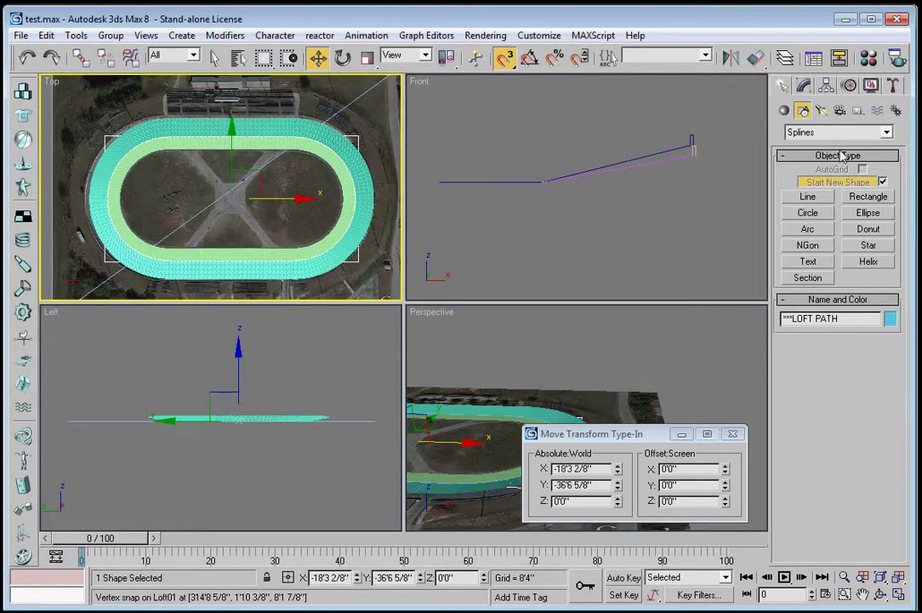
{"action": "left_click", "coordinate": [783, 111]}
{"action": "left_click", "coordinate": [807, 248]}
{"action": "left_click", "coordinate": [868, 344]}
{"action": "left_click", "coordinate": [696, 139]}
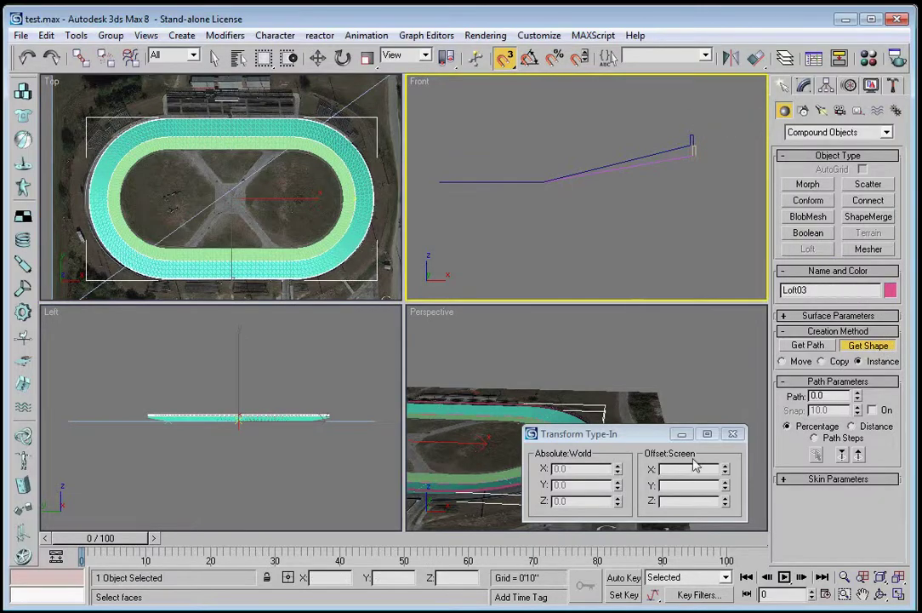
Close the transform type-in window and open the wall loft's skin parameters to check its shape and path steps
{"action": "left_click", "coordinate": [732, 434]}
{"action": "middle_click_drag", "start_coordinate": [640, 446], "coordinate": [655, 421]}
{"action": "scroll", "coordinate": [655, 421], "scroll_direction": "up", "scroll_amount": 3}
{"action": "scroll", "coordinate": [654, 420], "scroll_direction": "up", "scroll_amount": 4}
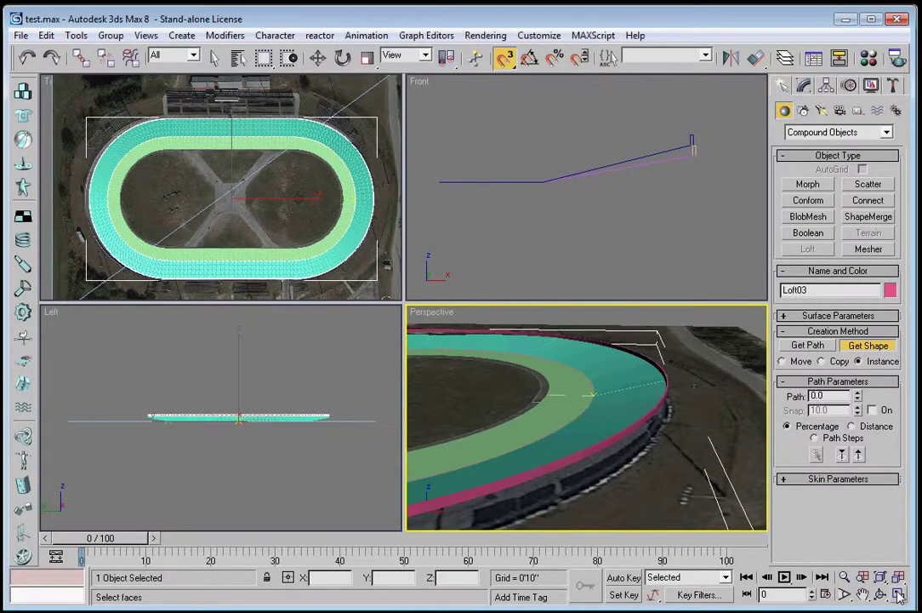
{"action": "left_click", "coordinate": [861, 479]}
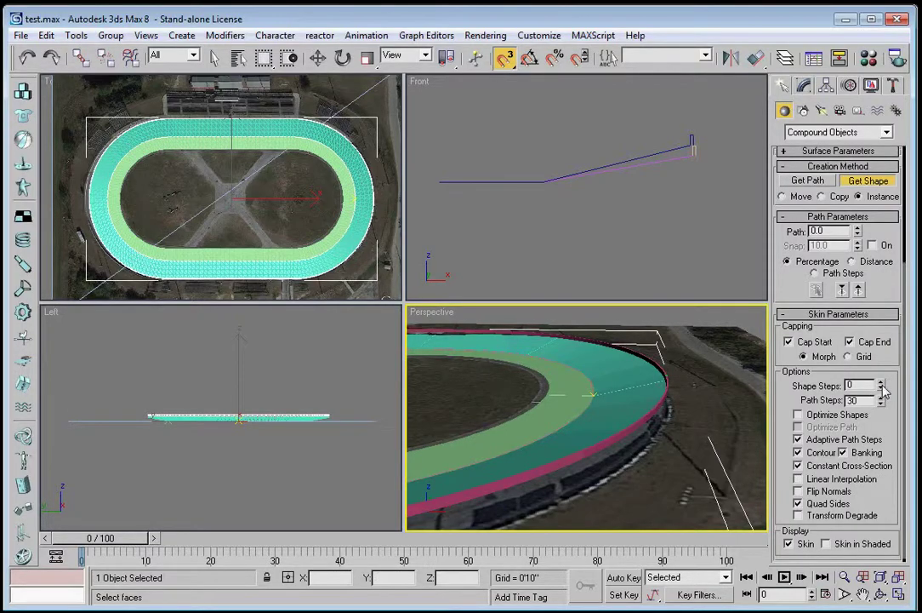
{"action": "middle_click_drag", "start_coordinate": [596, 417], "coordinate": [586, 438]}
{"action": "scroll", "coordinate": [595, 434], "scroll_direction": "up", "scroll_amount": 5}
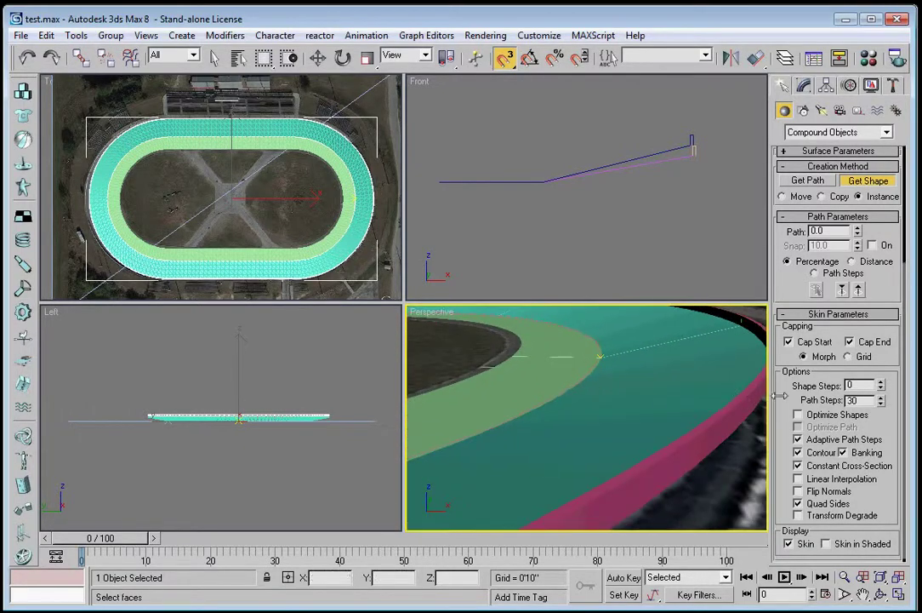
{"action": "middle_click_drag", "start_coordinate": [588, 334], "coordinate": [603, 391]}
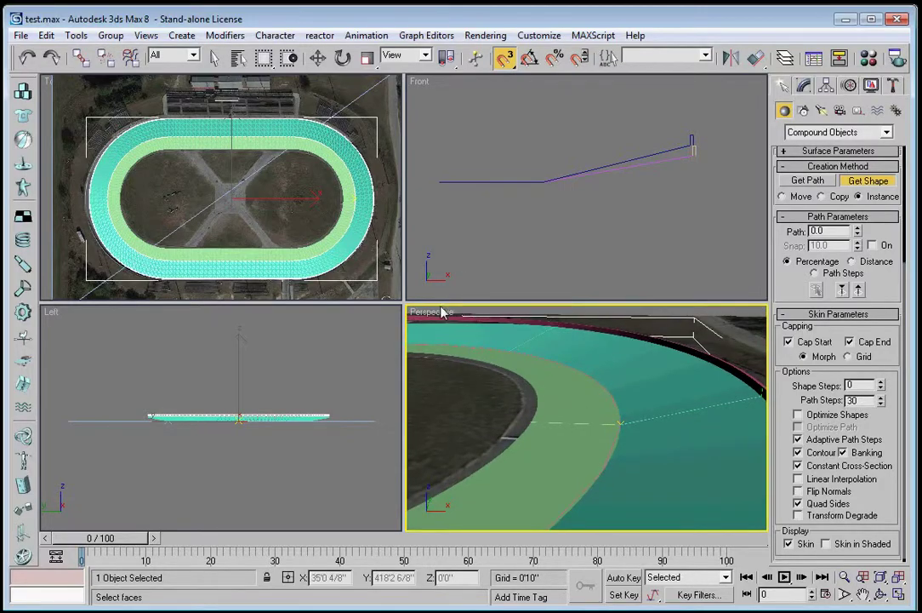
Examine the lofted wall along the banked turn in wireframe and shaded perspective display
{"action": "right_click", "coordinate": [441, 312]}
{"action": "left_click", "coordinate": [464, 353]}
{"action": "mouse_move", "coordinate": [488, 383]}
{"action": "middle_mouse_down"}
{"action": "mouse_move", "coordinate": [478, 406]}
{"action": "mouse_move", "coordinate": [452, 398]}
{"action": "mouse_move", "coordinate": [749, 438]}
{"action": "mouse_move", "coordinate": [759, 482]}
{"action": "mouse_move", "coordinate": [681, 495]}
{"action": "middle_mouse_up"}
{"action": "left_click", "coordinate": [899, 594]}
{"action": "left_click", "coordinate": [881, 595]}
{"action": "left_click_drag", "start_coordinate": [504, 342], "coordinate": [478, 285]}
{"action": "left_click_drag", "start_coordinate": [410, 271], "coordinate": [213, 255]}
{"action": "right_click", "coordinate": [66, 81]}
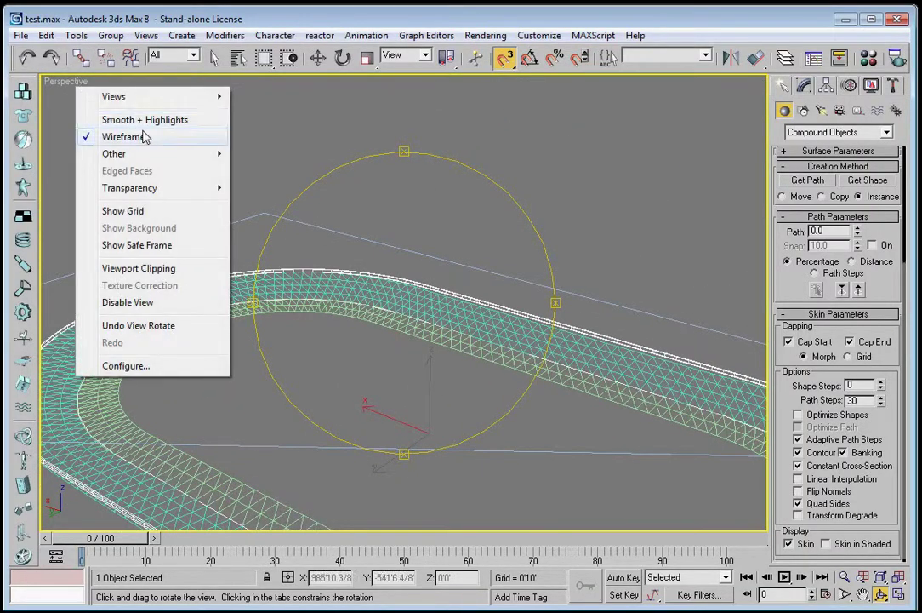
{"action": "left_click", "coordinate": [145, 119]}
{"action": "left_click_drag", "start_coordinate": [391, 281], "coordinate": [594, 455]}
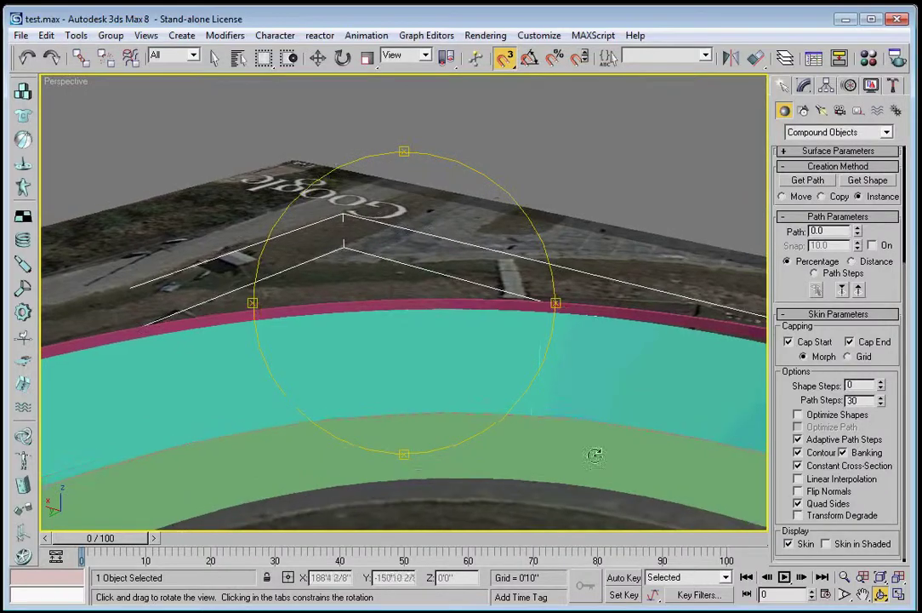
{"action": "left_click_drag", "start_coordinate": [456, 352], "coordinate": [511, 256]}
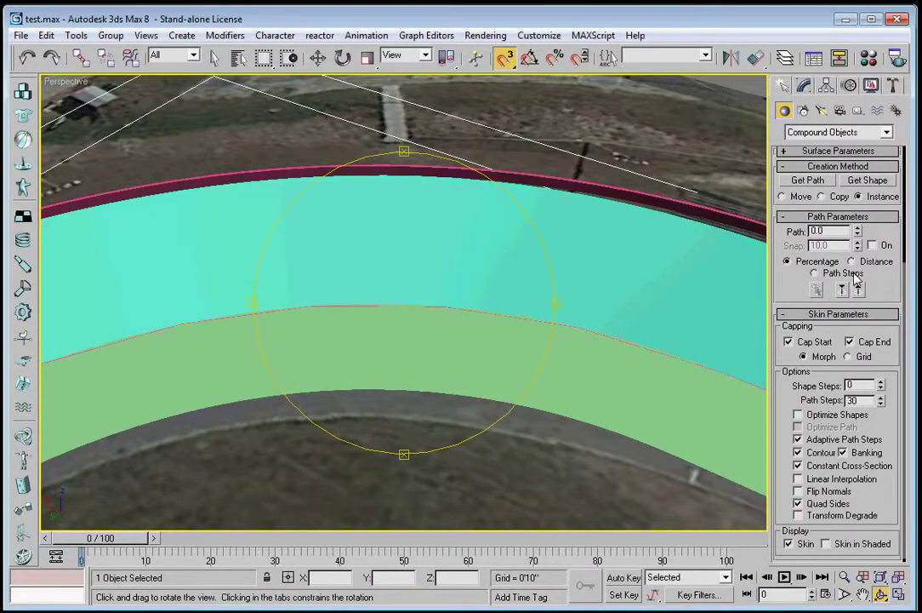
Switch the wall loft's path measurement to Path Steps and accept the possible relocation of shapes
{"action": "left_click", "coordinate": [805, 86]}
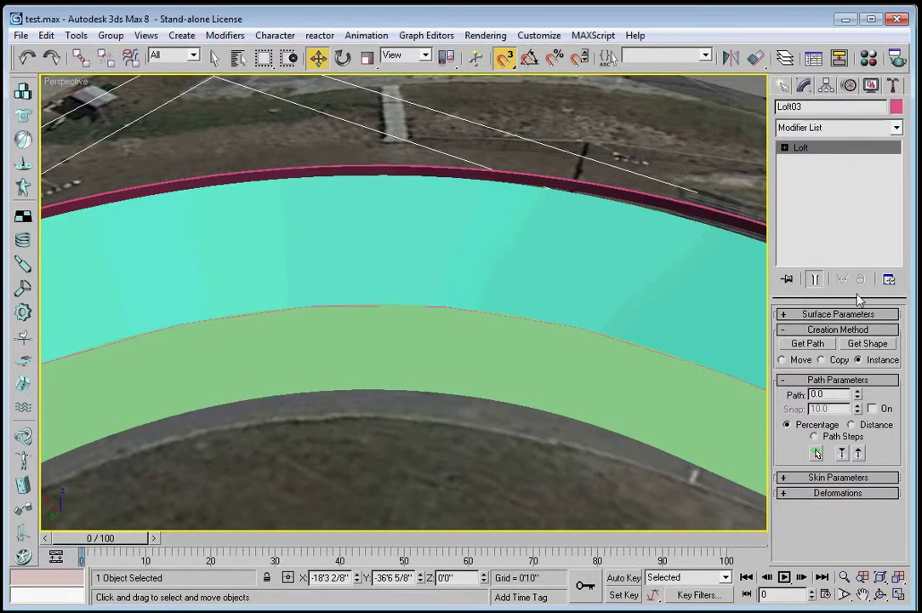
{"action": "left_click", "coordinate": [839, 437]}
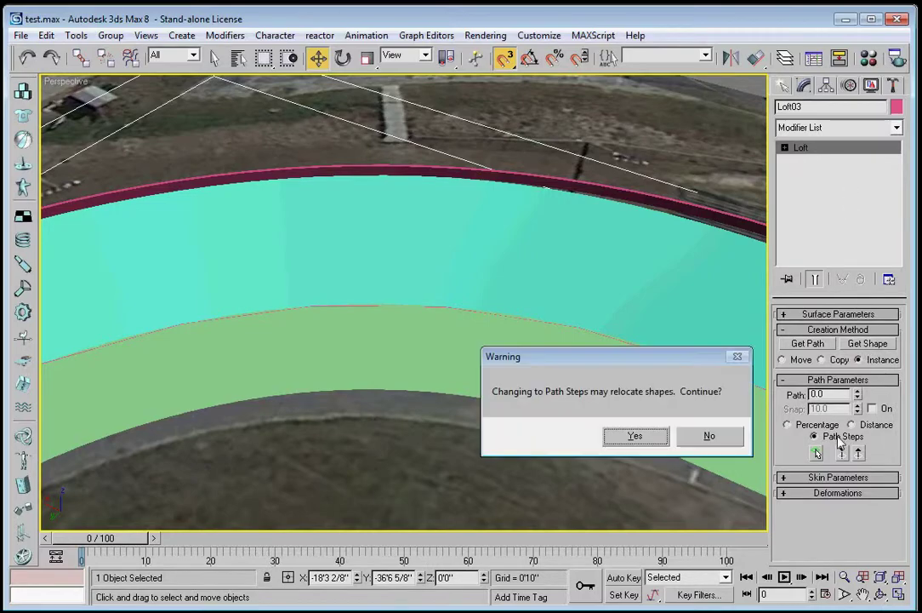
{"action": "left_click", "coordinate": [636, 436]}
Insert the upper wall outline as the loft's cross-section at path step 21
{"action": "key", "text": "ctrl+r"}
{"action": "mouse_move", "coordinate": [554, 323]}
{"action": "left_mouse_down"}
{"action": "mouse_move", "coordinate": [466, 251]}
{"action": "mouse_move", "coordinate": [486, 206]}
{"action": "mouse_move", "coordinate": [492, 76]}
{"action": "mouse_move", "coordinate": [483, 4]}
{"action": "left_mouse_up"}
{"action": "left_click_drag", "start_coordinate": [478, 141], "coordinate": [448, 385]}
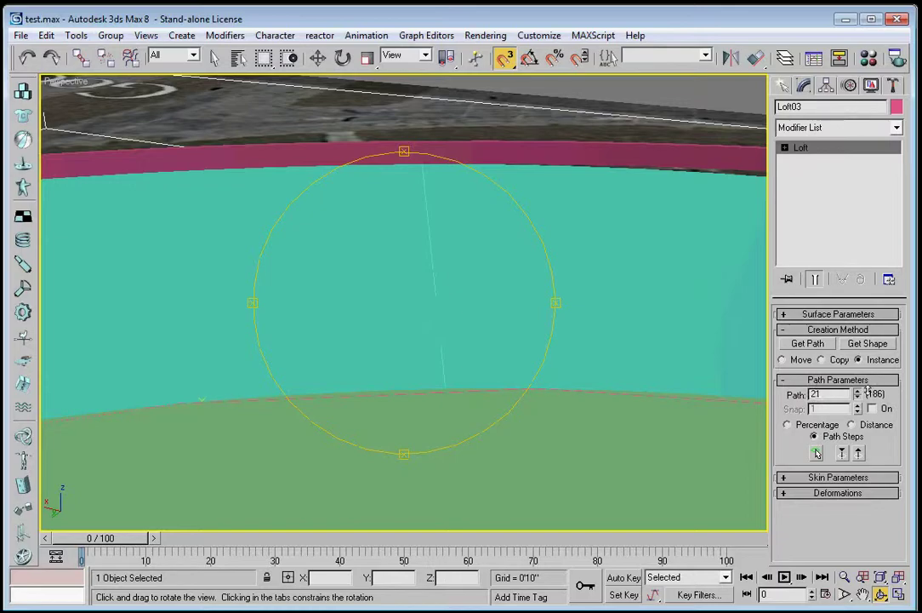
{"action": "left_click", "coordinate": [867, 343]}
{"action": "key", "text": "alt+w"}
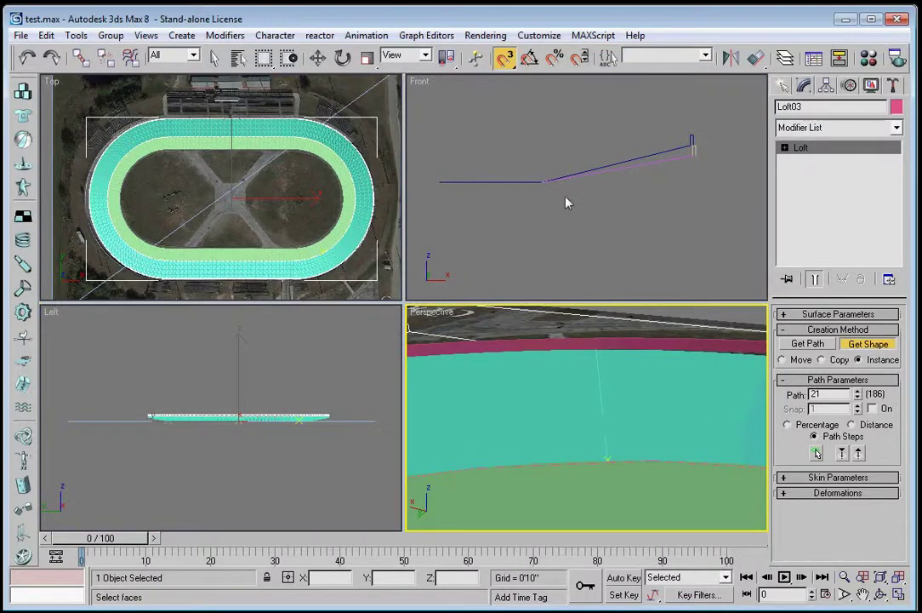
{"action": "scroll", "coordinate": [521, 195], "scroll_direction": "up", "scroll_amount": 6}
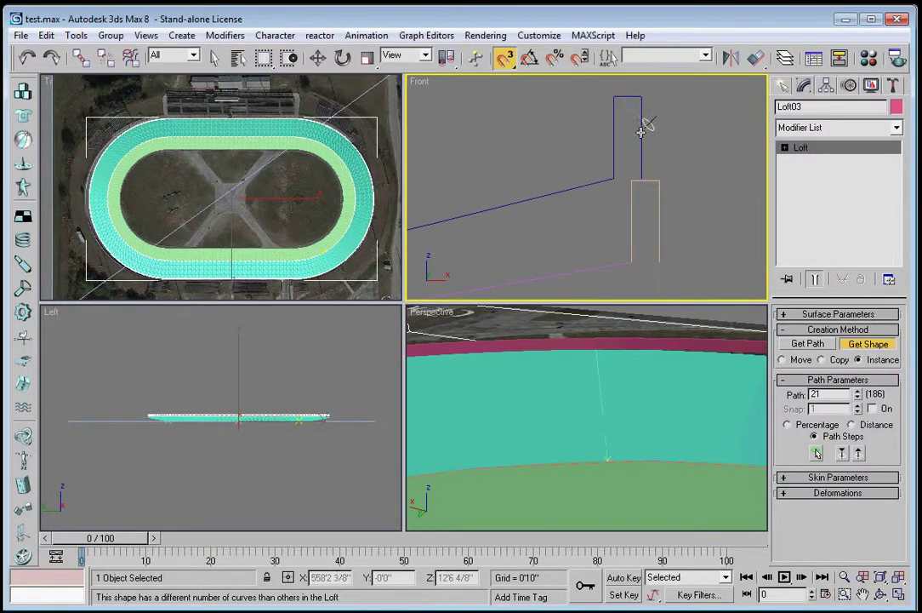
Insert the lower wall outline as the loft's cross-section at path step 35
{"action": "middle_click_drag", "start_coordinate": [673, 472], "coordinate": [235, 460]}
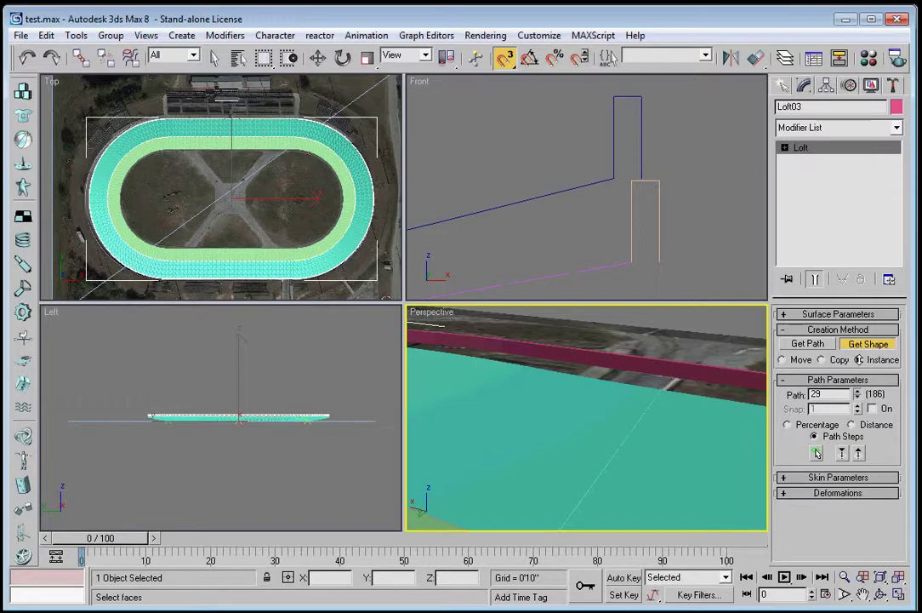
{"action": "middle_click_drag", "start_coordinate": [712, 472], "coordinate": [739, 398]}
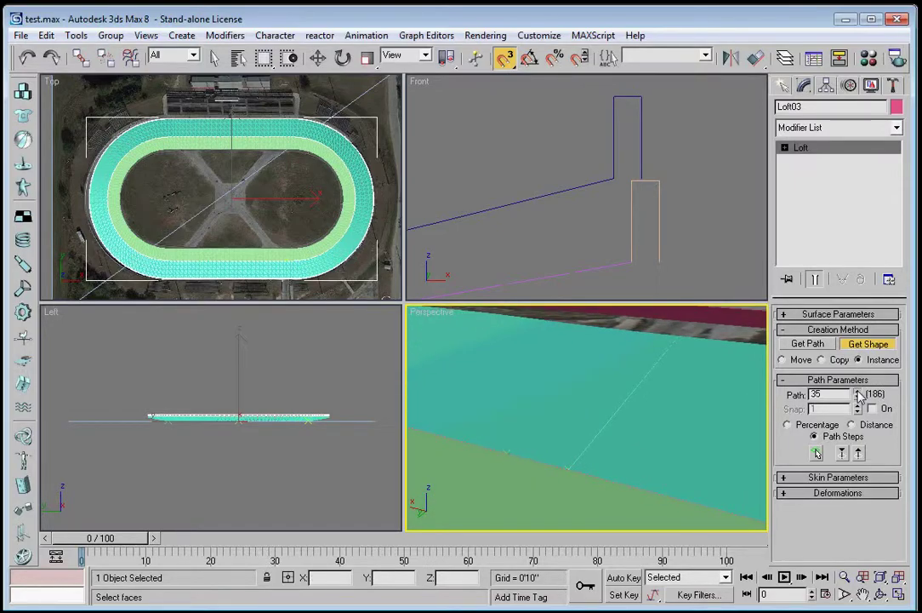
{"action": "left_click", "coordinate": [658, 227]}
Insert the lower wall outline as the loft's cross-section at path step 57, near the end of the straight
{"action": "middle_click_drag", "start_coordinate": [587, 406], "coordinate": [613, 474]}
{"action": "left_click", "coordinate": [880, 593]}
{"action": "left_click_drag", "start_coordinate": [613, 425], "coordinate": [655, 442]}
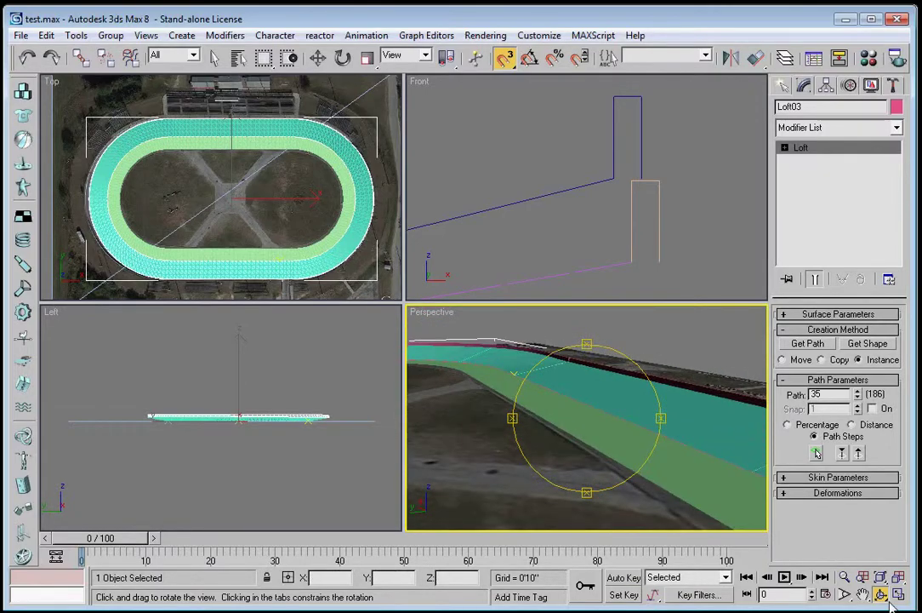
{"action": "left_click", "coordinate": [898, 594]}
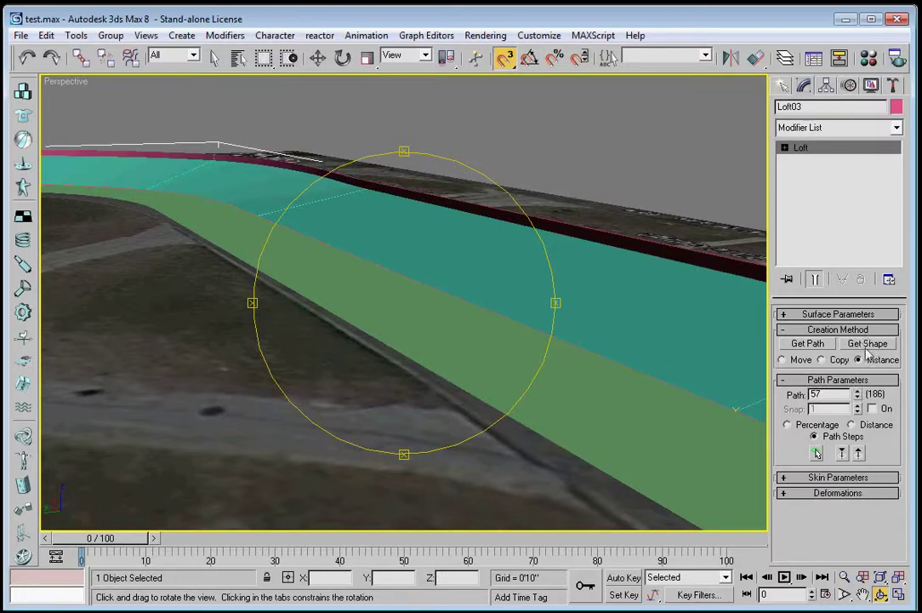
{"action": "left_click", "coordinate": [865, 343]}
{"action": "left_click", "coordinate": [899, 595]}
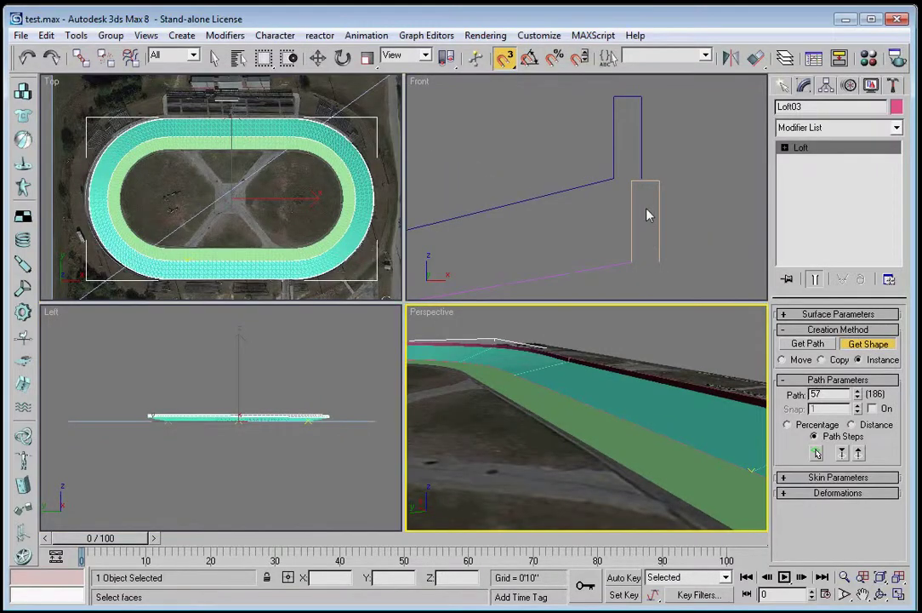
{"action": "left_click", "coordinate": [662, 188]}
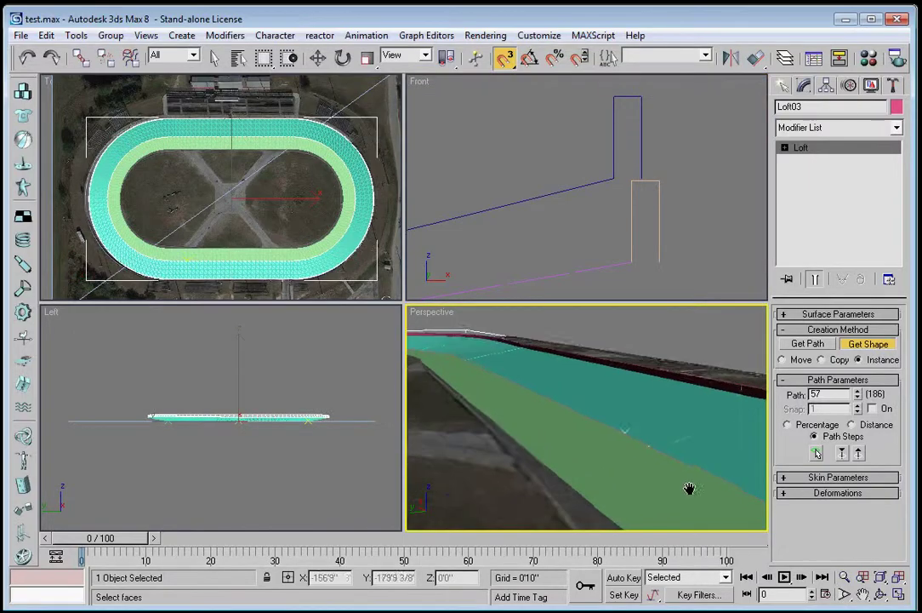
Examine the wall along the straight and into the next curve to locate where the banking rises
{"action": "left_click", "coordinate": [881, 595]}
{"action": "left_click", "coordinate": [898, 578]}
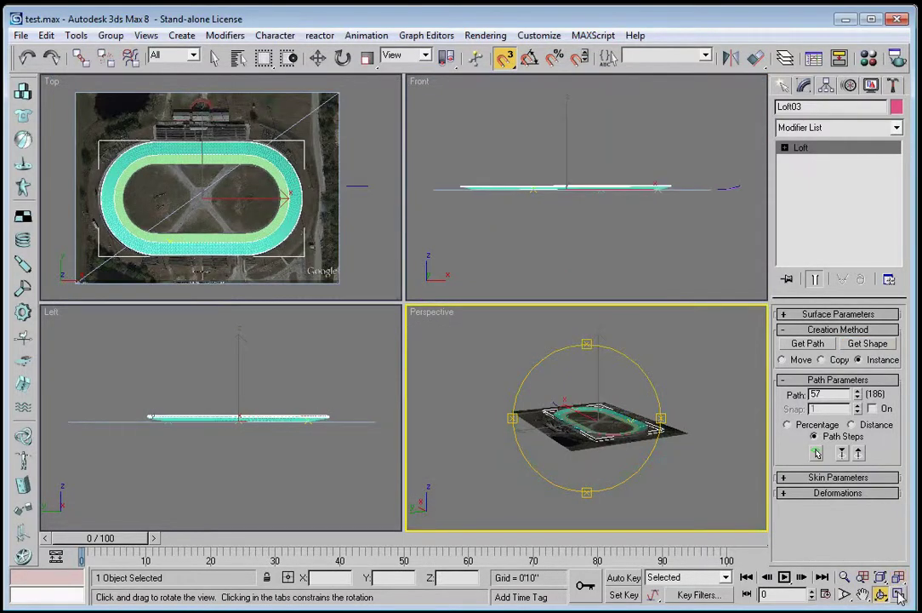
{"action": "left_click", "coordinate": [898, 595]}
{"action": "left_click_drag", "start_coordinate": [414, 330], "coordinate": [534, 378]}
{"action": "scroll", "coordinate": [482, 270], "scroll_direction": "up", "scroll_amount": 8}
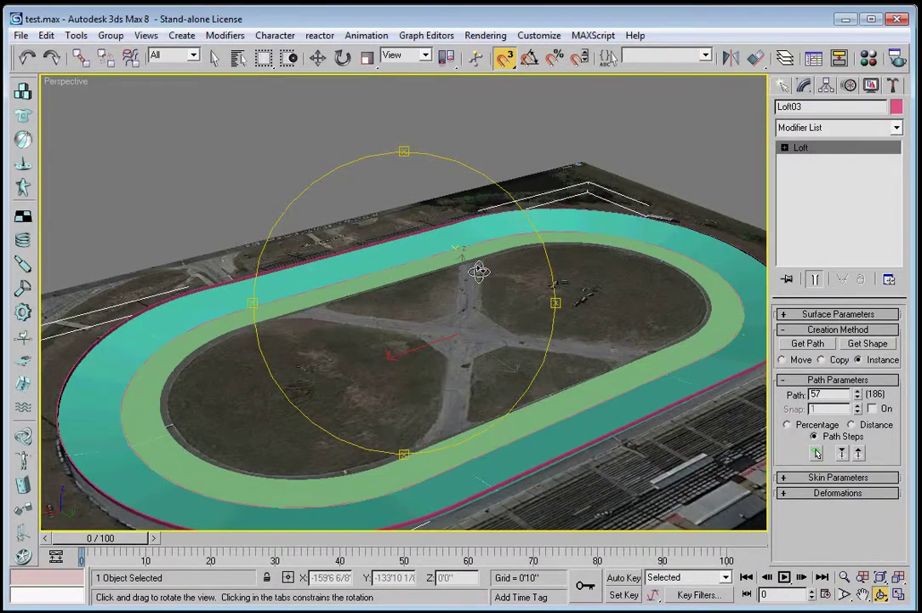
{"action": "left_click_drag", "start_coordinate": [546, 255], "coordinate": [789, 537]}
{"action": "left_click", "coordinate": [845, 577]}
{"action": "left_click_drag", "start_coordinate": [640, 417], "coordinate": [637, 305]}
{"action": "middle_click_drag", "start_coordinate": [463, 422], "coordinate": [357, 291]}
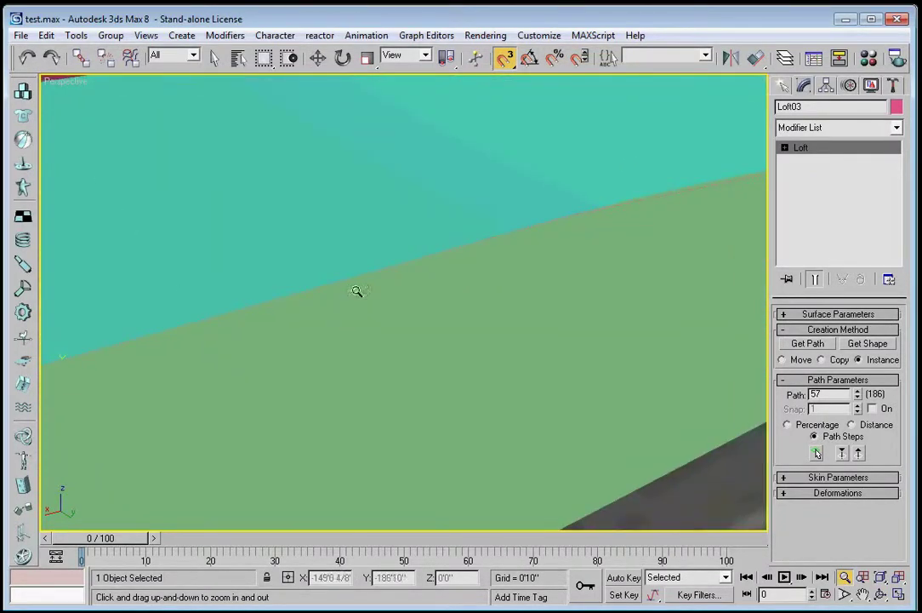
{"action": "left_click_drag", "start_coordinate": [356, 291], "coordinate": [377, 331]}
Insert the upper wall outline as the loft's cross-section at path step 71, where the next banked curve begins
{"action": "left_click", "coordinate": [868, 343]}
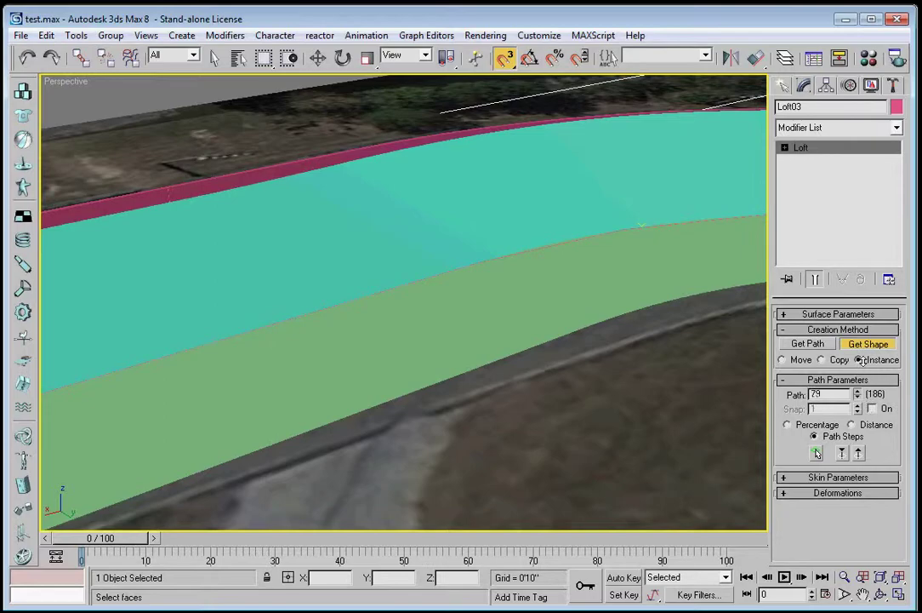
{"action": "left_click_drag", "start_coordinate": [864, 345], "coordinate": [864, 341]}
{"action": "middle_click_drag", "start_coordinate": [628, 303], "coordinate": [368, 502]}
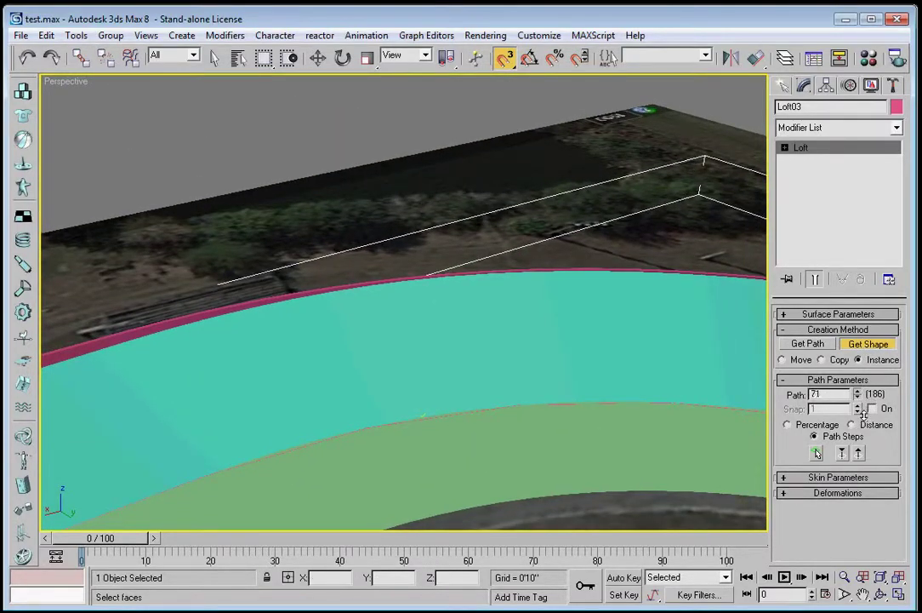
{"action": "left_click", "coordinate": [902, 590]}
{"action": "middle_click_drag", "start_coordinate": [661, 165], "coordinate": [542, 160]}
{"action": "scroll", "coordinate": [690, 220], "scroll_direction": "up", "scroll_amount": 7}
{"action": "middle_click_drag", "start_coordinate": [724, 172], "coordinate": [583, 190]}
{"action": "scroll", "coordinate": [653, 200], "scroll_direction": "up", "scroll_amount": 8}
{"action": "middle_click_drag", "start_coordinate": [652, 201], "coordinate": [439, 100]}
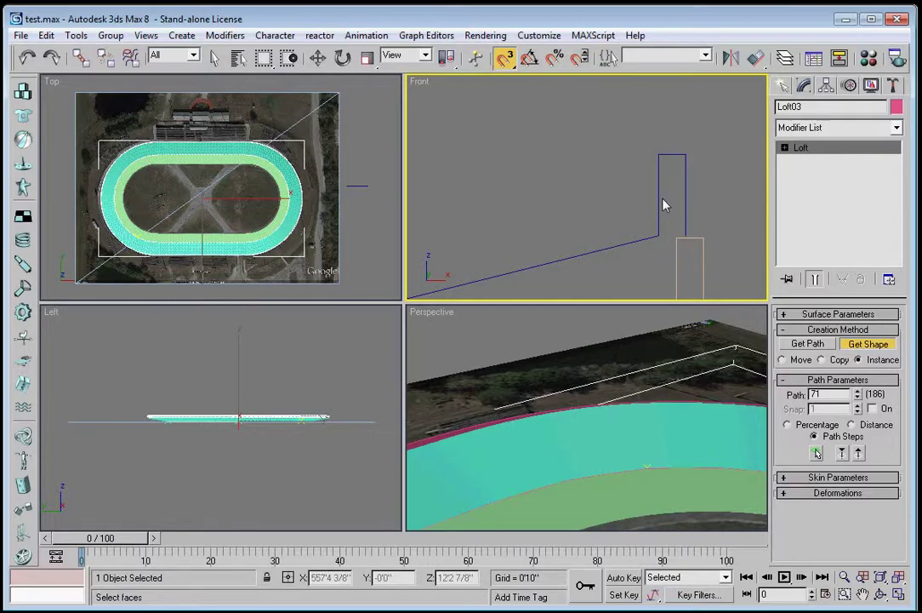
{"action": "middle_click_drag", "start_coordinate": [548, 391], "coordinate": [596, 408], "text": "alt"}
{"action": "left_click", "coordinate": [264, 216]}
{"action": "scroll", "coordinate": [476, 449], "scroll_direction": "down", "scroll_amount": 6}
Insert the upper wall outline as the loft's cross-section at path step 117, further around the banked curve
{"action": "middle_click_drag", "start_coordinate": [667, 455], "coordinate": [526, 345]}
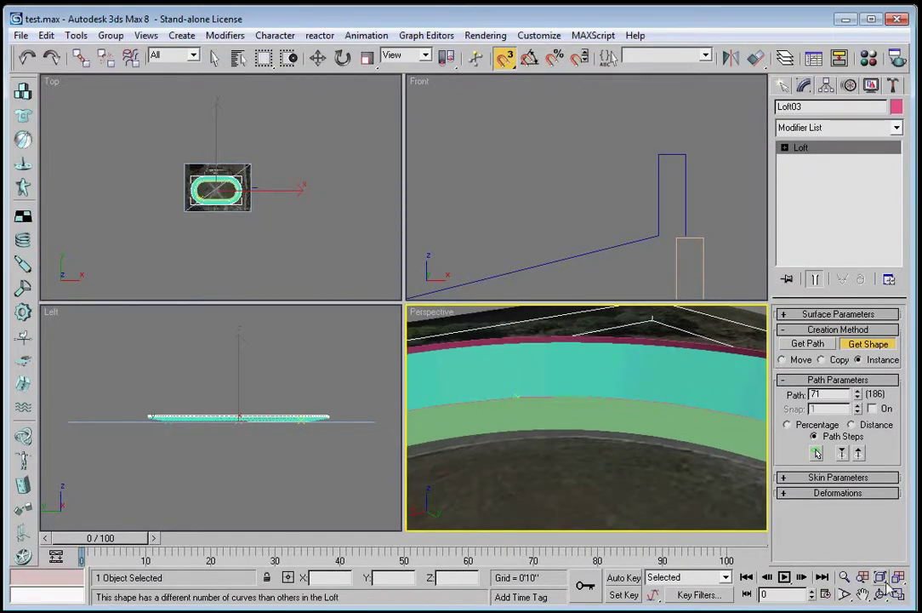
{"action": "left_click", "coordinate": [899, 599]}
{"action": "left_click", "coordinate": [879, 594]}
{"action": "left_click_drag", "start_coordinate": [417, 308], "coordinate": [519, 357]}
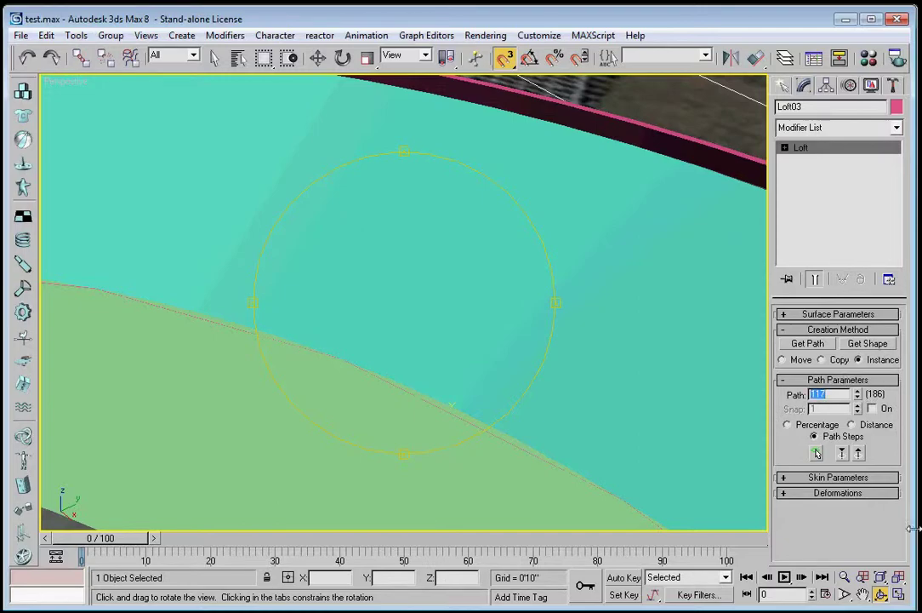
{"action": "key", "text": "alt+w"}
{"action": "left_click", "coordinate": [867, 343]}
{"action": "left_click", "coordinate": [694, 173]}
Insert the lower wall outline as the loft's cross-section at path step 130, where the banking drops toward the straight
{"action": "middle_click_drag", "start_coordinate": [661, 378], "coordinate": [574, 332]}
{"action": "scroll", "coordinate": [574, 332], "scroll_direction": "up", "scroll_amount": 5}
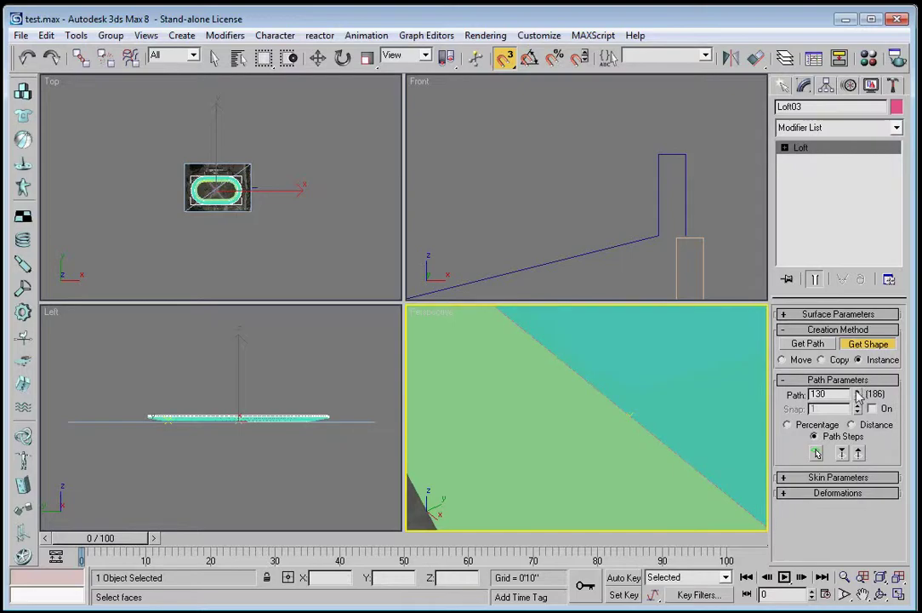
{"action": "left_click", "coordinate": [699, 275]}
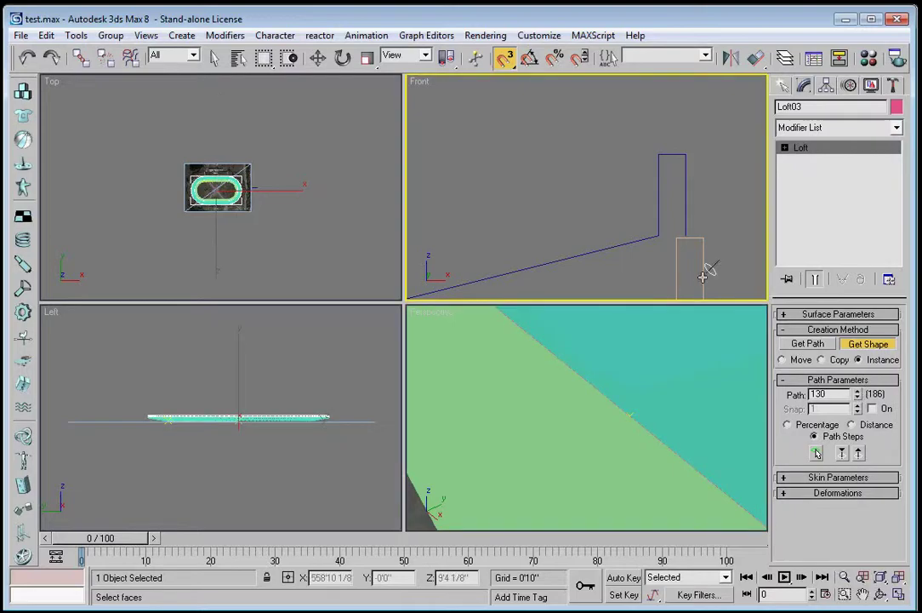
Insert the lower wall outline as the loft's cross-section at path step 151, near the end of the second straight
{"action": "middle_click_drag", "start_coordinate": [579, 481], "coordinate": [514, 413]}
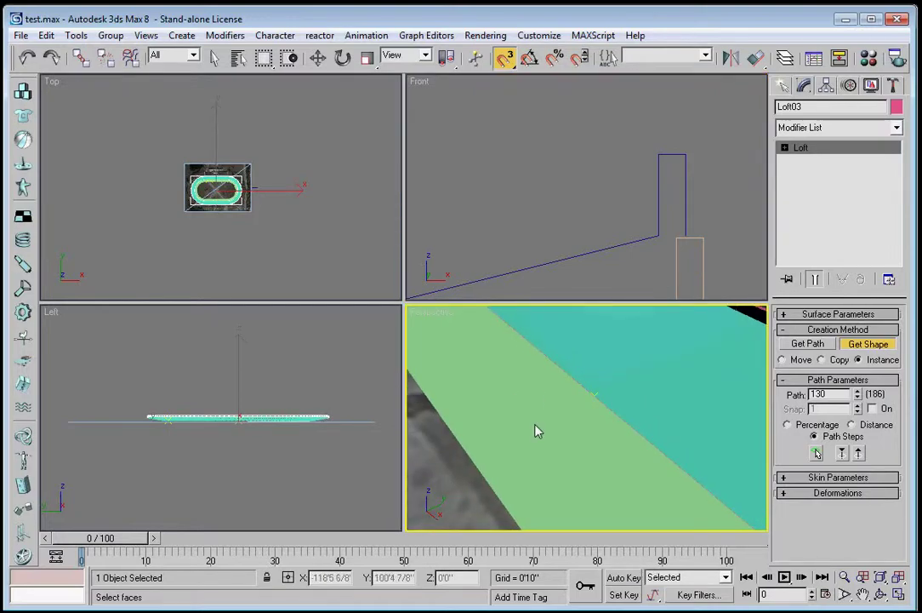
{"action": "left_click", "coordinate": [847, 578]}
{"action": "left_click_drag", "start_coordinate": [626, 416], "coordinate": [673, 32]}
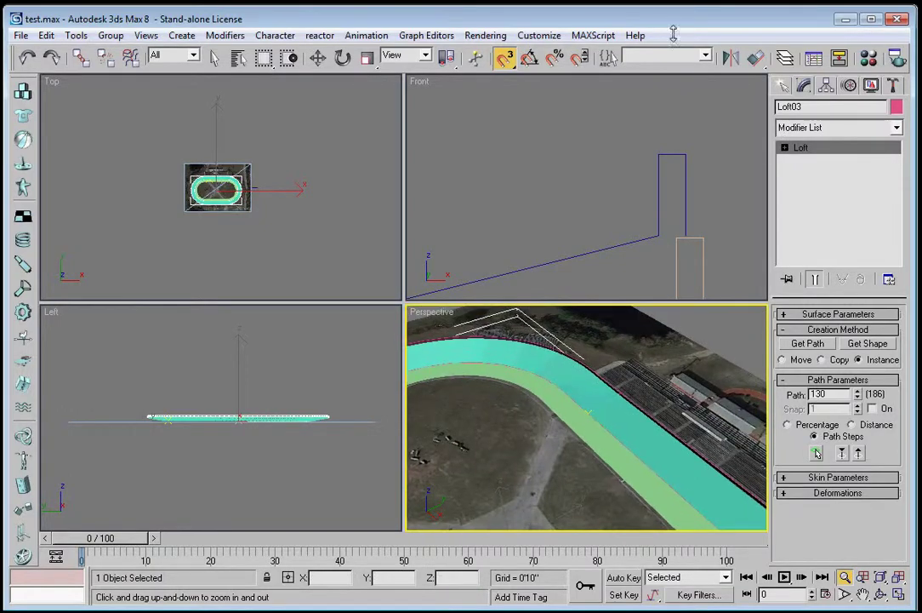
{"action": "left_click", "coordinate": [899, 594]}
{"action": "left_click", "coordinate": [880, 594]}
{"action": "left_click_drag", "start_coordinate": [478, 274], "coordinate": [470, 222]}
{"action": "scroll", "coordinate": [542, 227], "scroll_direction": "up", "scroll_amount": 2}
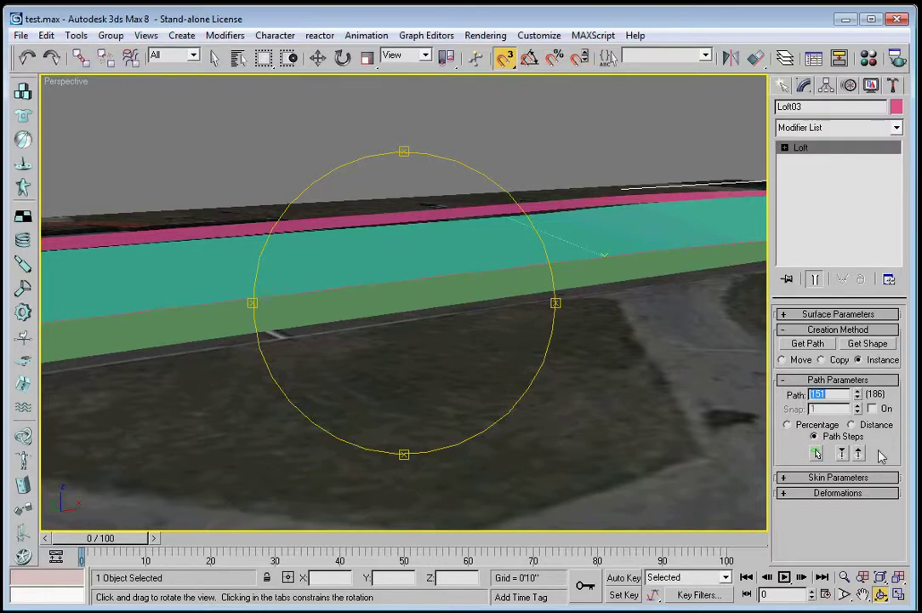
{"action": "left_click", "coordinate": [898, 595]}
{"action": "right_click", "coordinate": [651, 206]}
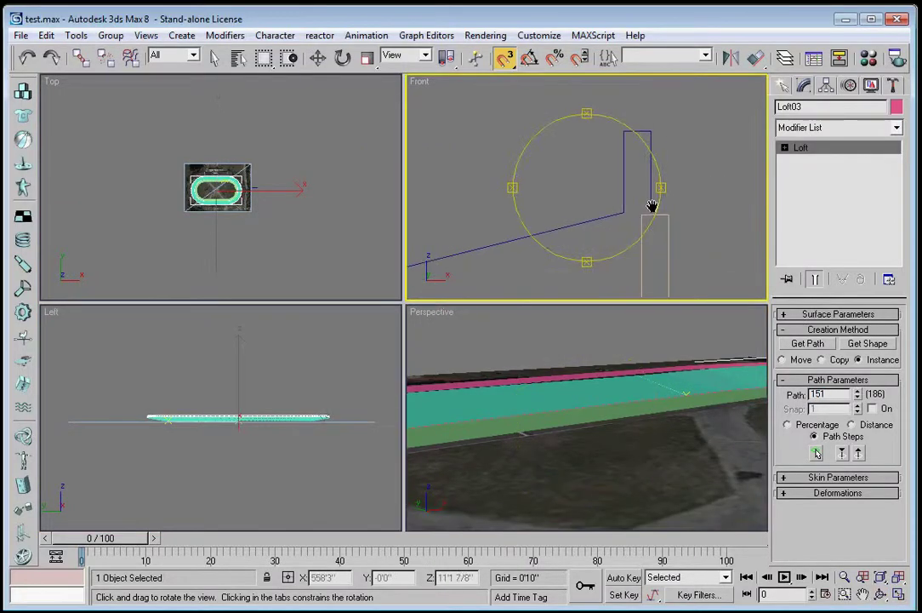
{"action": "left_click", "coordinate": [866, 344]}
{"action": "left_click", "coordinate": [668, 257]}
Insert the upper wall outline as the loft's cross-section at path step 166, entering the last banked curve
{"action": "middle_click_drag", "start_coordinate": [581, 395], "coordinate": [579, 364]}
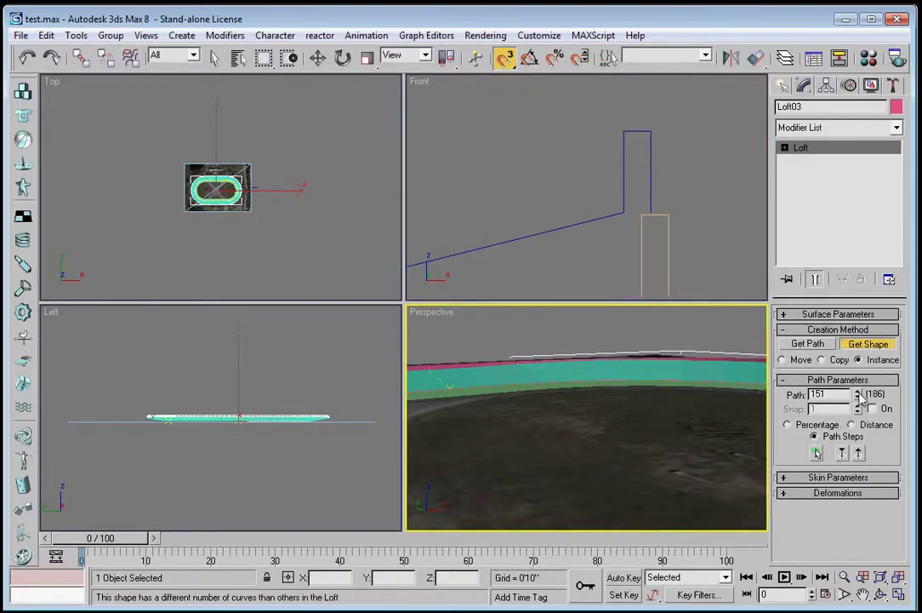
{"action": "left_click_drag", "start_coordinate": [859, 383], "coordinate": [859, 380]}
{"action": "middle_click_drag", "start_coordinate": [633, 426], "coordinate": [568, 463]}
{"action": "scroll", "coordinate": [567, 462], "scroll_direction": "up", "scroll_amount": 4}
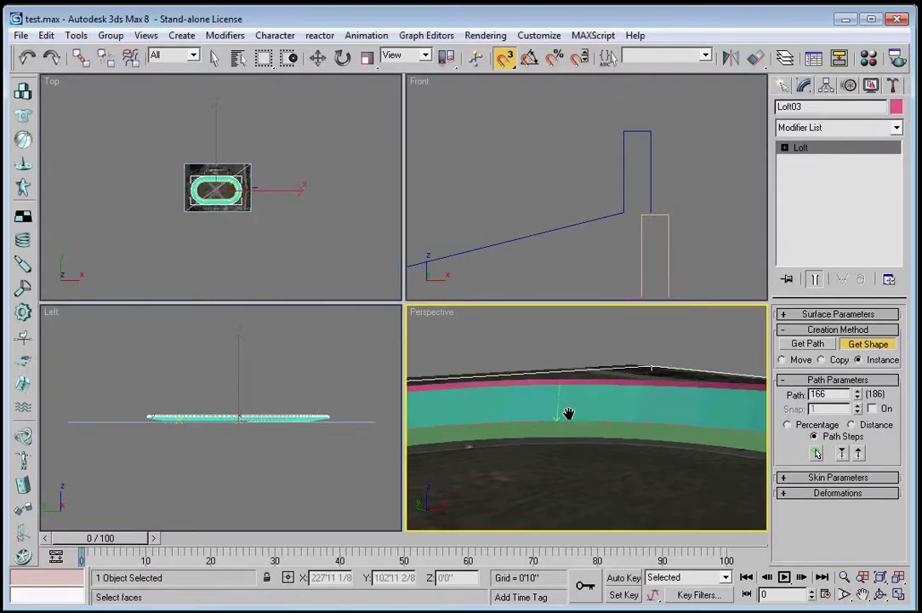
Inspect the lofted wall around the curves and straights to check that it follows the track's banking
{"action": "left_click", "coordinate": [898, 594]}
{"action": "left_click", "coordinate": [879, 595]}
{"action": "left_click_drag", "start_coordinate": [400, 281], "coordinate": [921, 280]}
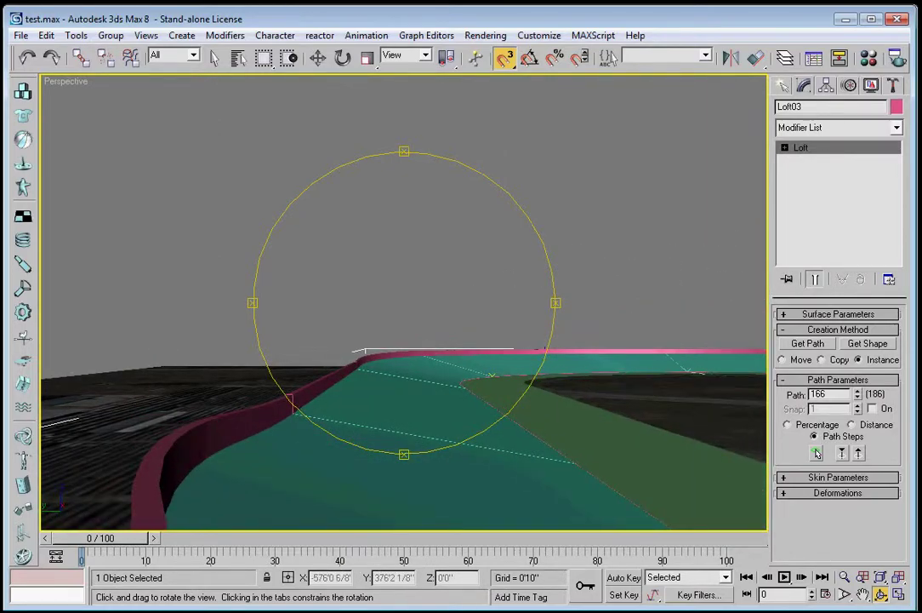
{"action": "left_click_drag", "start_coordinate": [481, 381], "coordinate": [765, 406]}
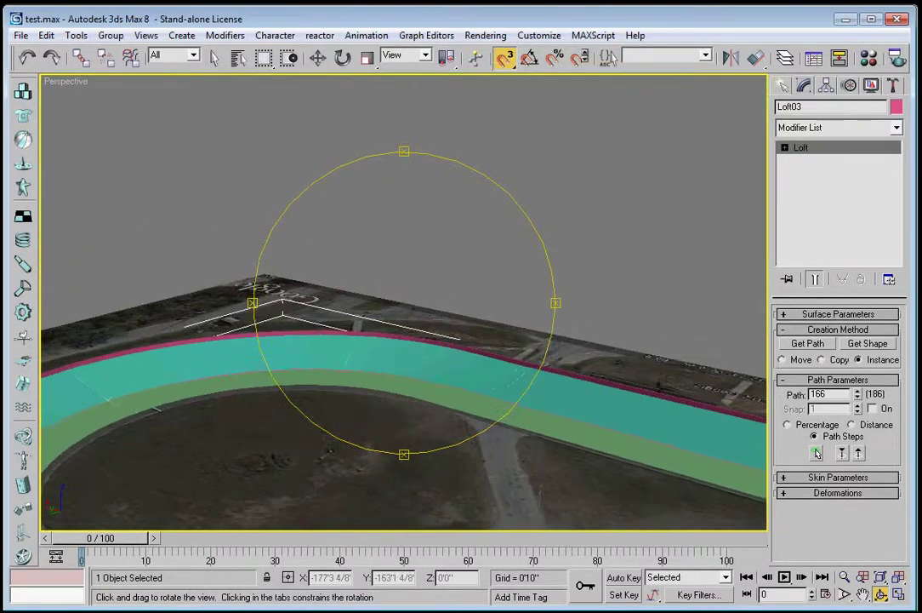
{"action": "left_click_drag", "start_coordinate": [391, 366], "coordinate": [581, 364]}
{"action": "left_click_drag", "start_coordinate": [542, 293], "coordinate": [362, 340]}
{"action": "left_click_drag", "start_coordinate": [285, 386], "coordinate": [120, 356]}
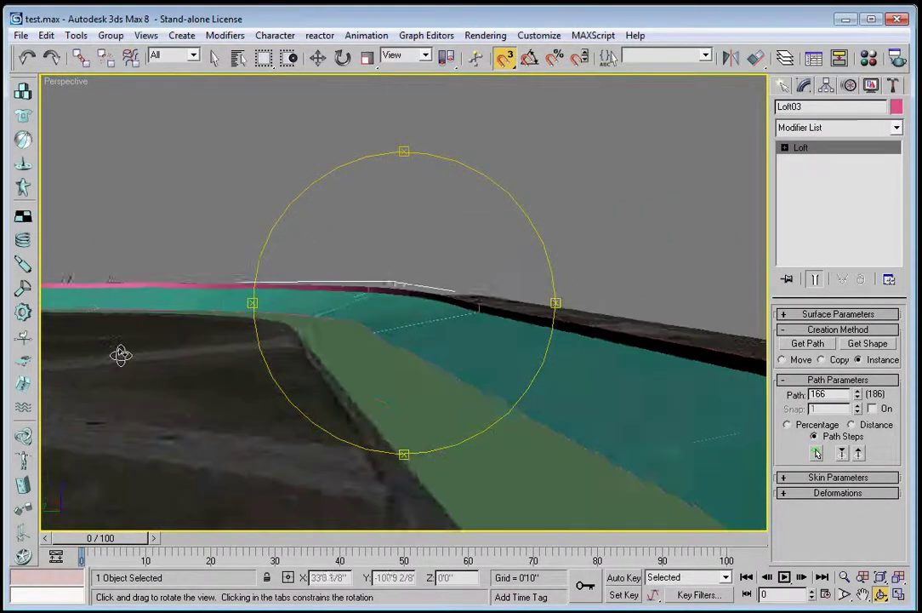